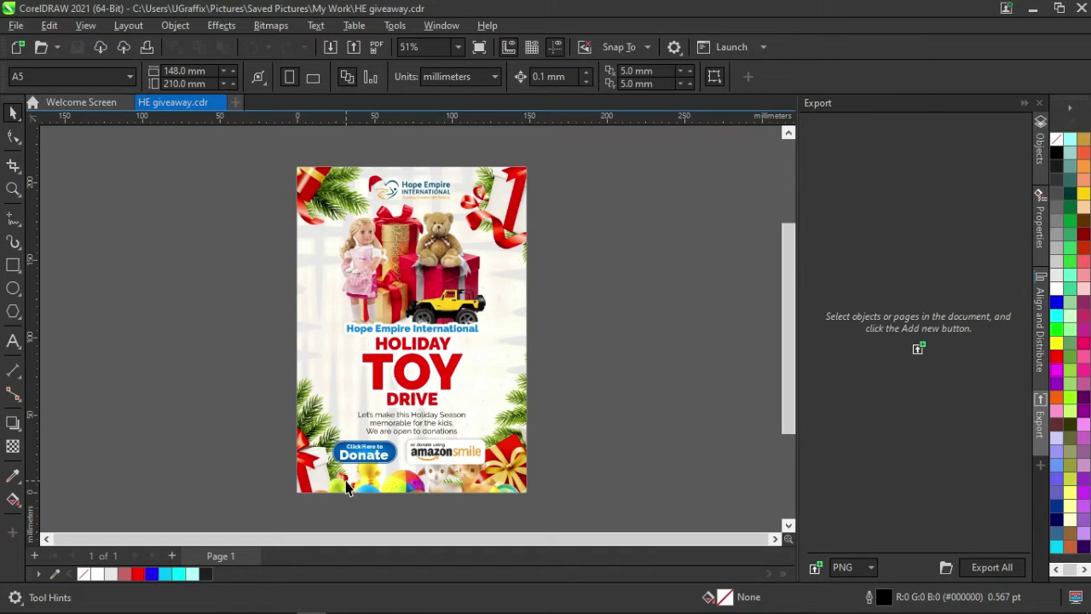
Step: Try moving the Donate and Amazon Smile buttons off the page, then undo the moves
{"action": "scroll", "coordinate": [345, 493], "scroll_direction": "up", "scroll_amount": 5}
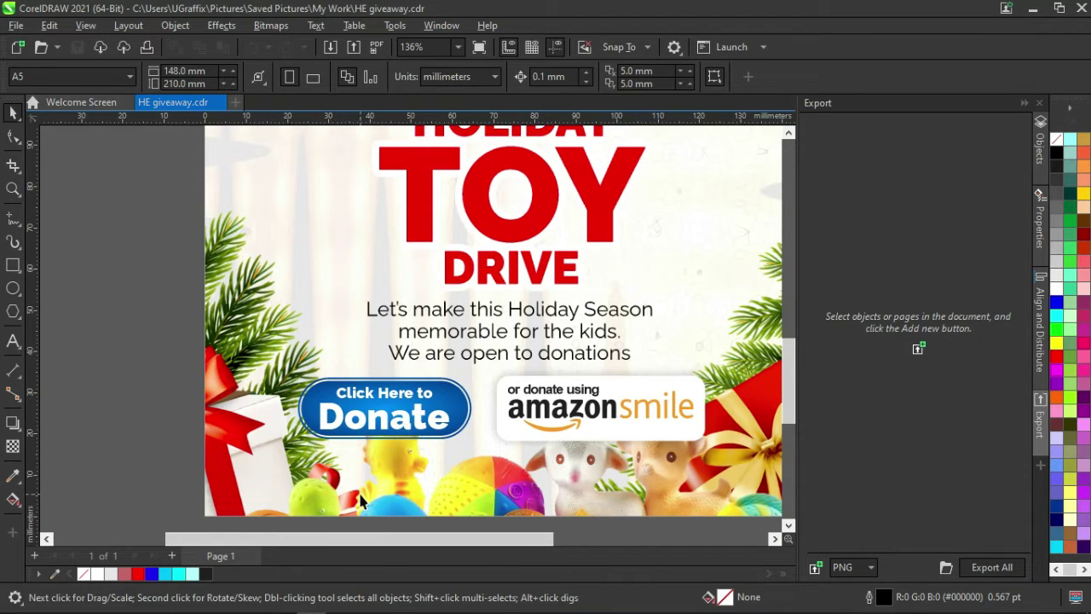
{"action": "scroll", "coordinate": [358, 501], "scroll_direction": "down", "scroll_amount": 5}
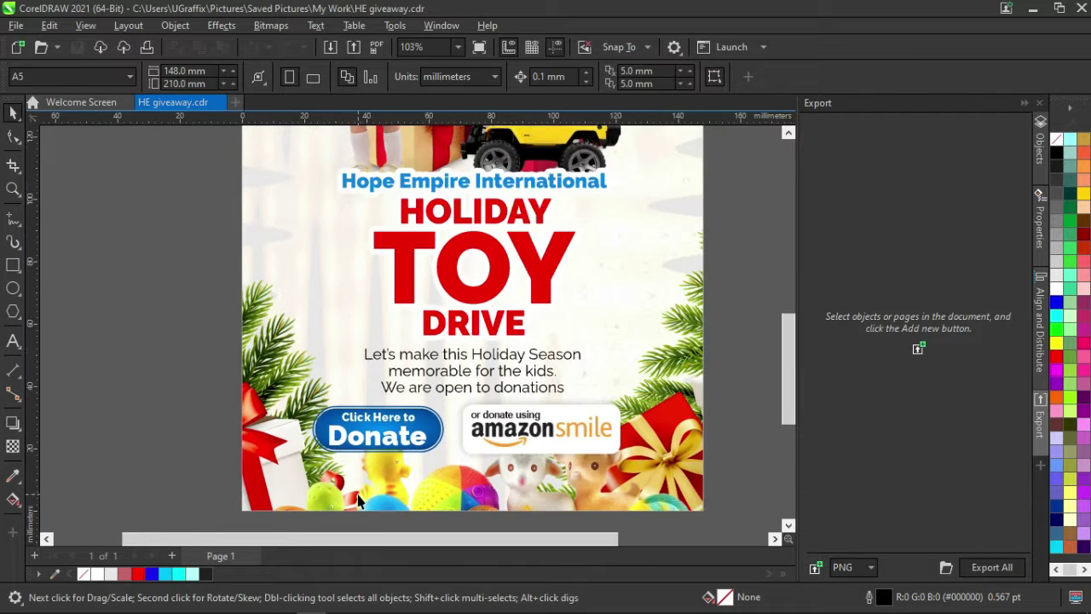
{"action": "scroll", "coordinate": [373, 470], "scroll_direction": "down", "scroll_amount": 1}
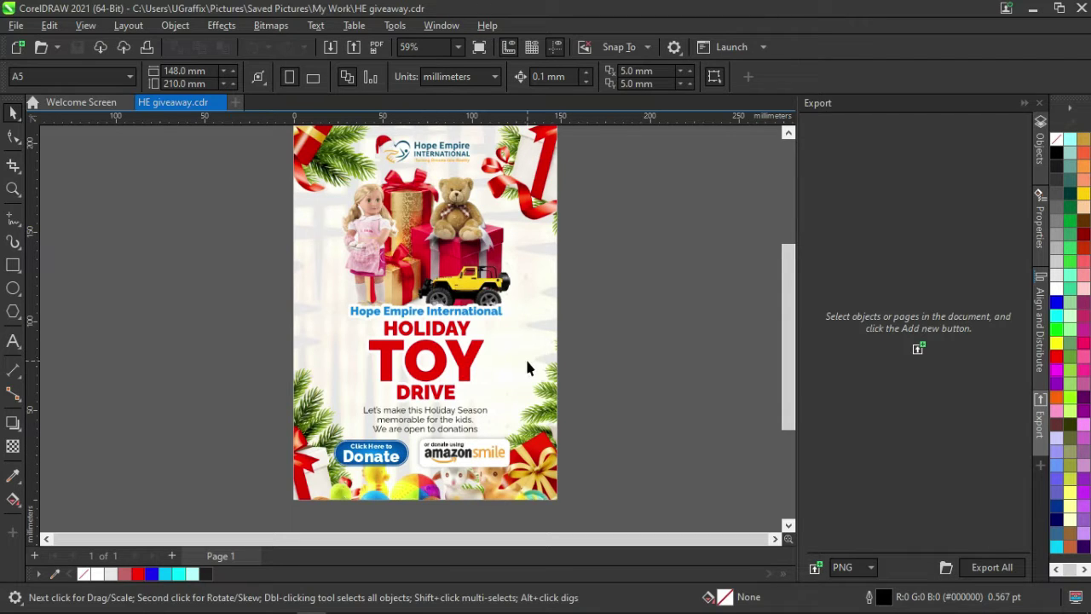
{"action": "scroll", "coordinate": [531, 370], "scroll_direction": "up", "scroll_amount": 1}
{"action": "scroll", "coordinate": [529, 329], "scroll_direction": "down", "scroll_amount": 1}
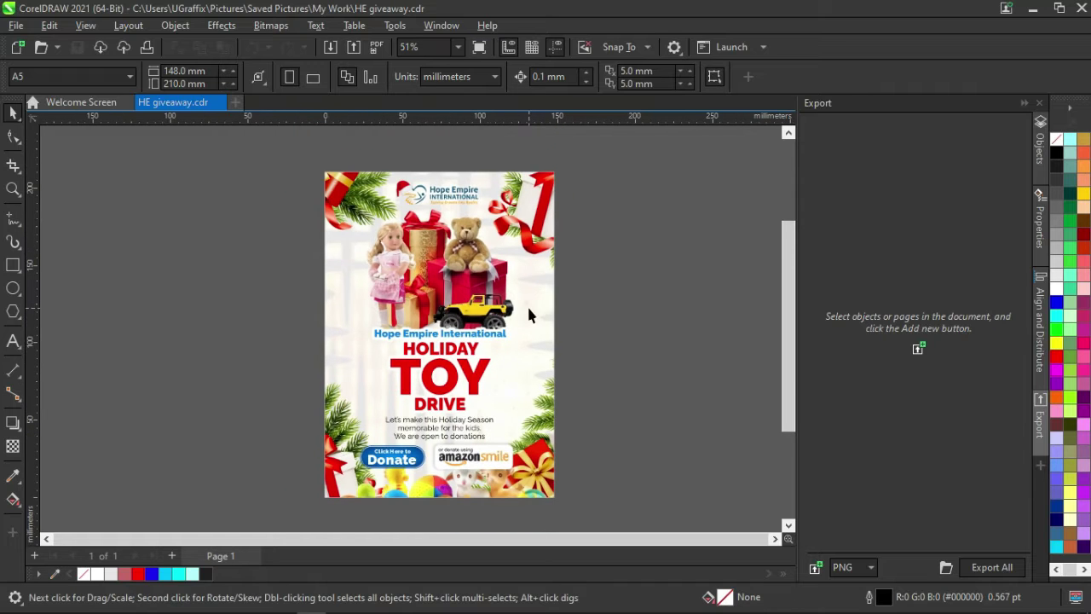
{"action": "scroll", "coordinate": [417, 477], "scroll_direction": "up", "scroll_amount": 2}
{"action": "left_click", "coordinate": [409, 450]}
{"action": "left_click", "coordinate": [482, 452], "text": "shift"}
{"action": "left_click_drag", "start_coordinate": [483, 452], "coordinate": [224, 450]}
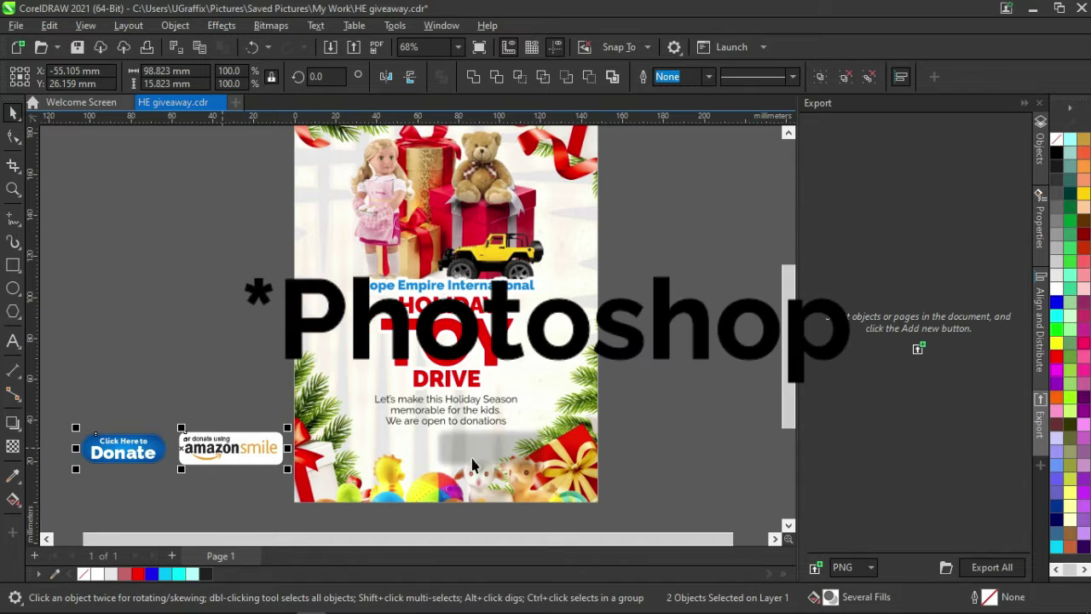
{"action": "left_click_drag", "start_coordinate": [477, 460], "coordinate": [248, 478]}
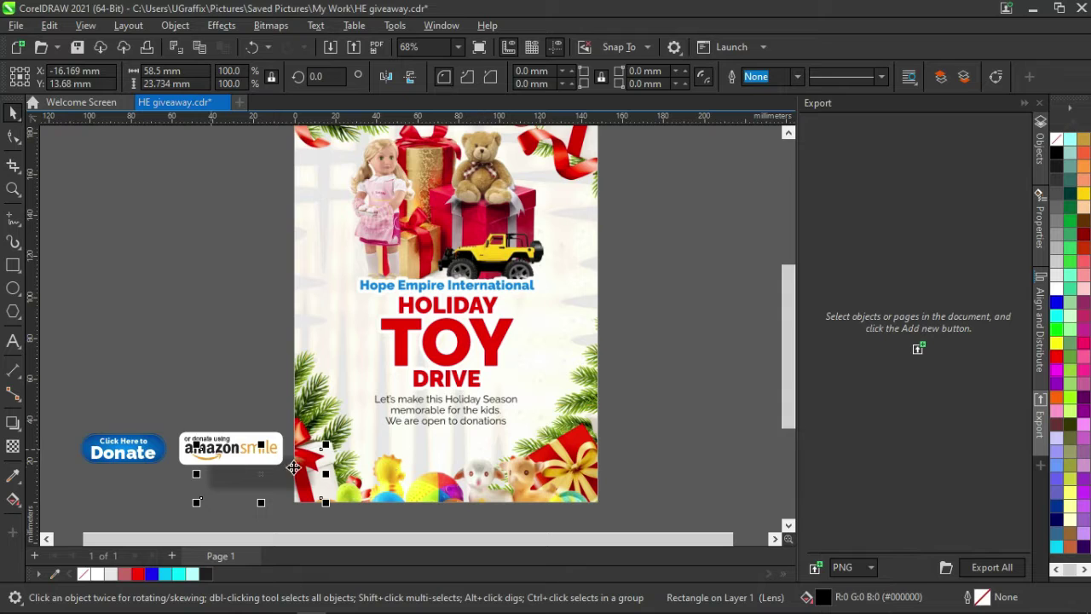
{"action": "key", "text": "ctrl+z"}
{"action": "key", "text": "ctrl+z"}
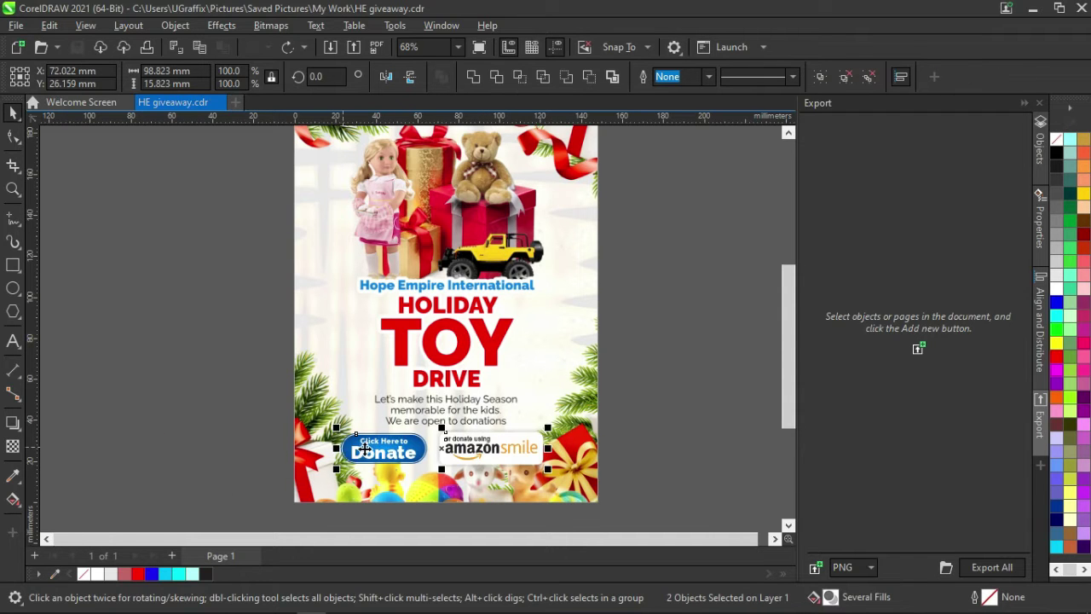
{"action": "left_click", "coordinate": [242, 454]}
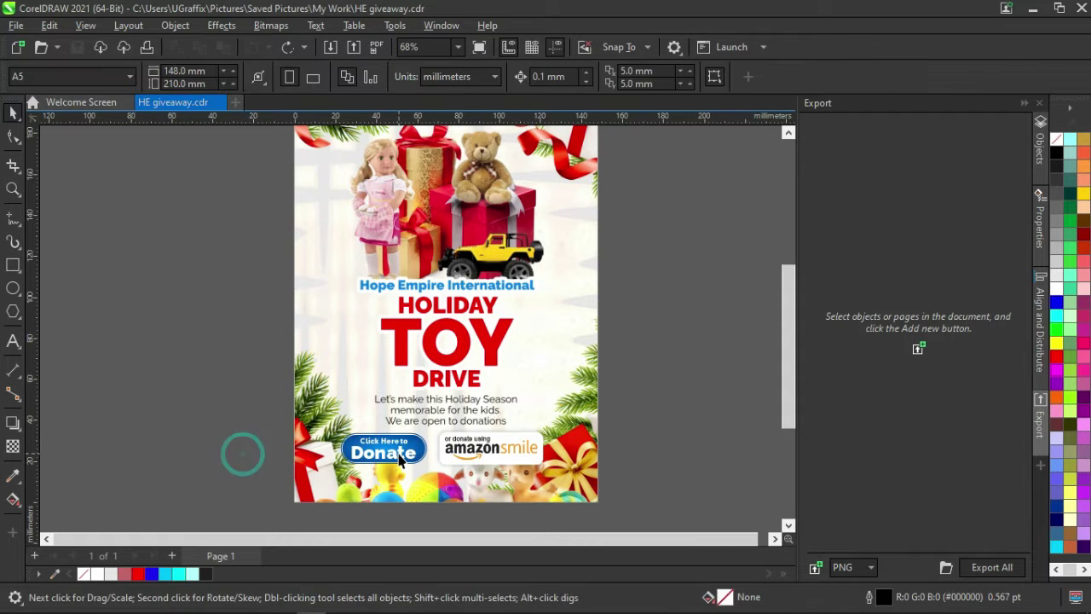
{"action": "left_click", "coordinate": [399, 453]}
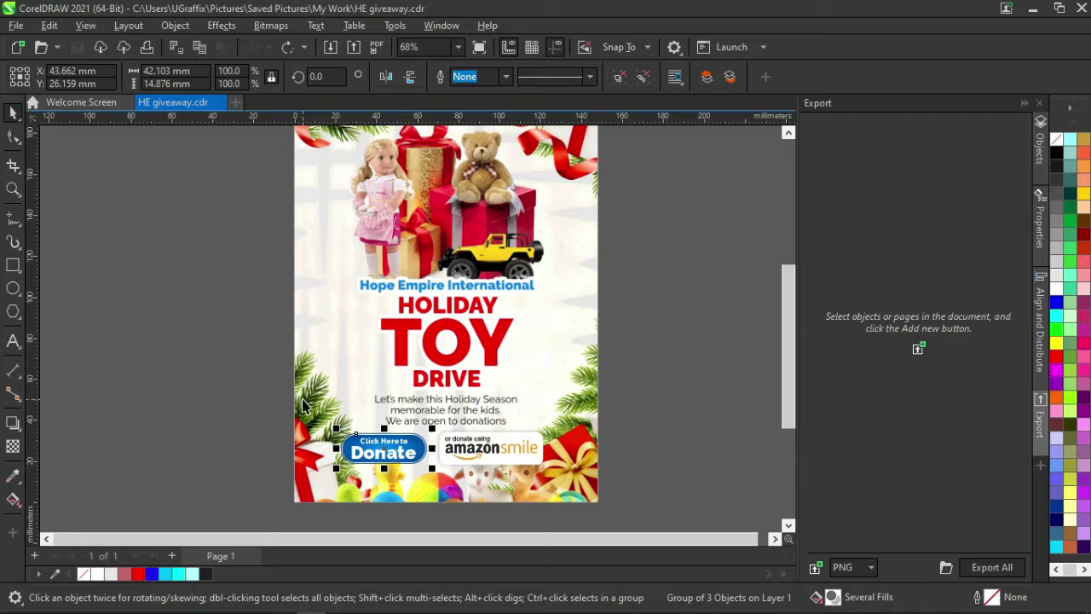
Step: Draw a 42.9 mm outlined circle on the pasteboard left of the flyer
{"action": "left_click", "coordinate": [12, 289]}
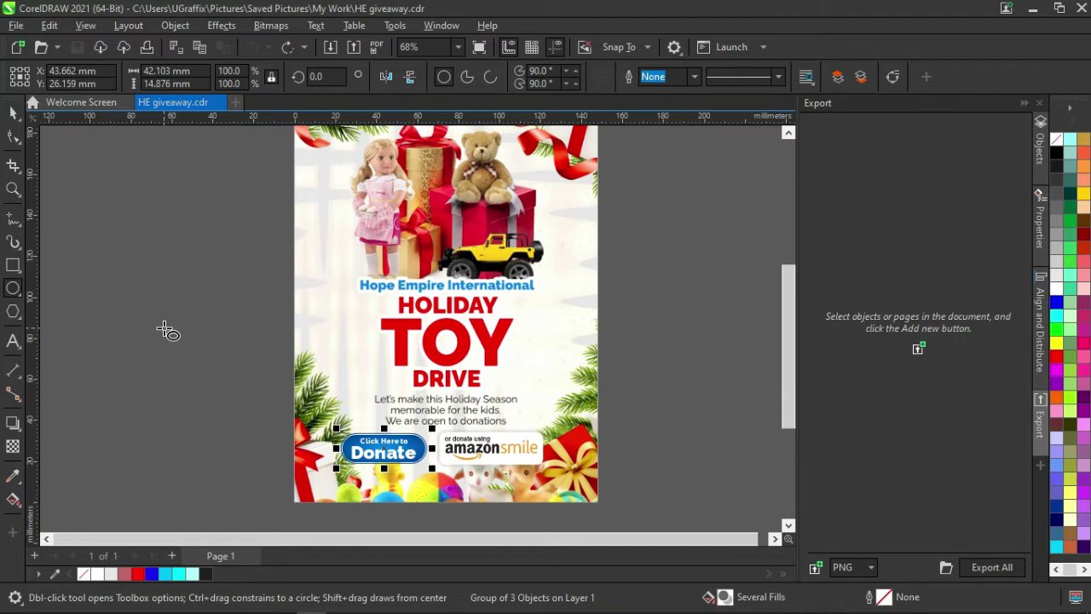
{"action": "left_click_drag", "start_coordinate": [165, 328], "coordinate": [245, 419]}
{"action": "scroll", "coordinate": [151, 401], "scroll_direction": "up", "scroll_amount": 3}
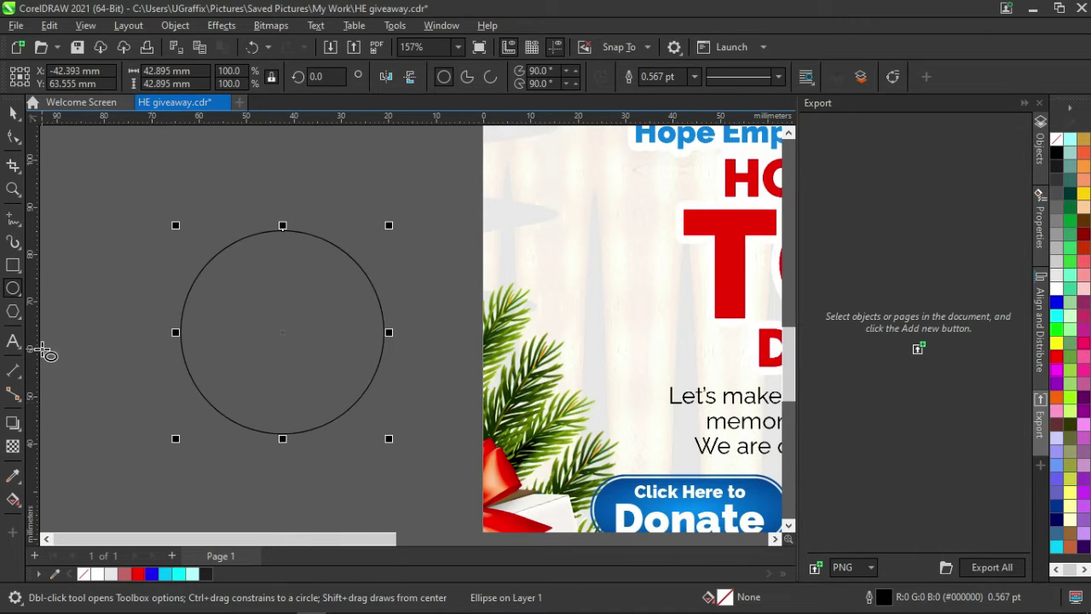
{"action": "left_click", "coordinate": [13, 341]}
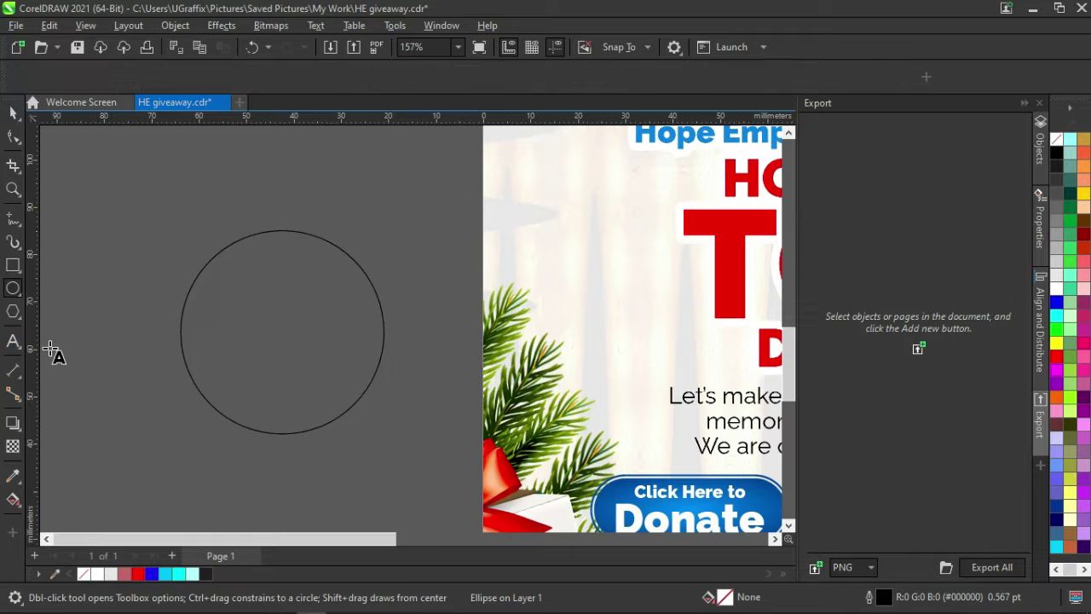
{"action": "left_click", "coordinate": [96, 340]}
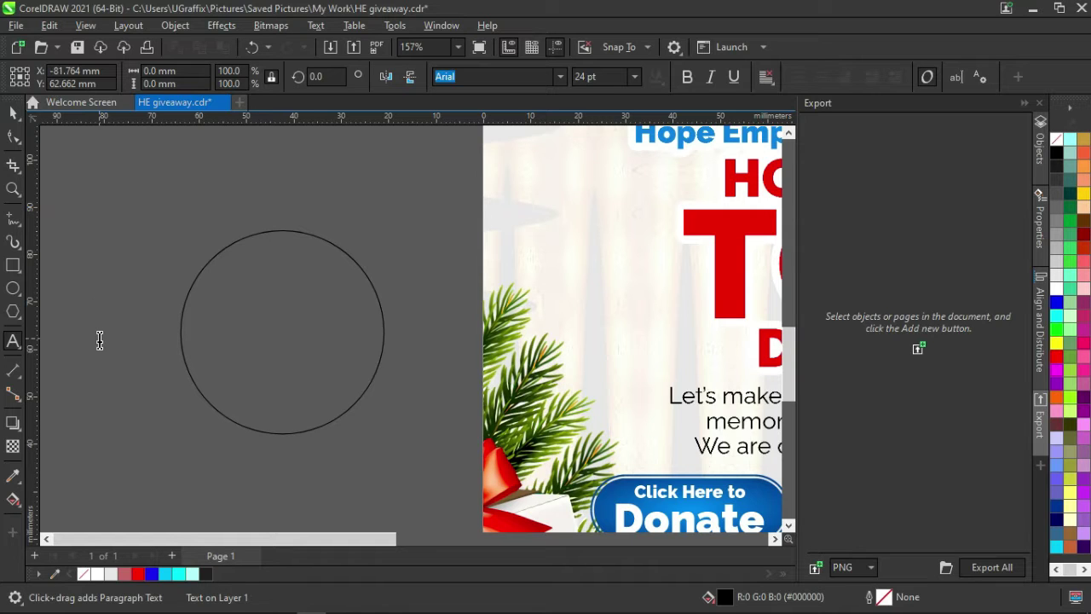
Step: Start a text object beside the circle and type 'Click Here'
{"action": "key", "text": "Escape"}
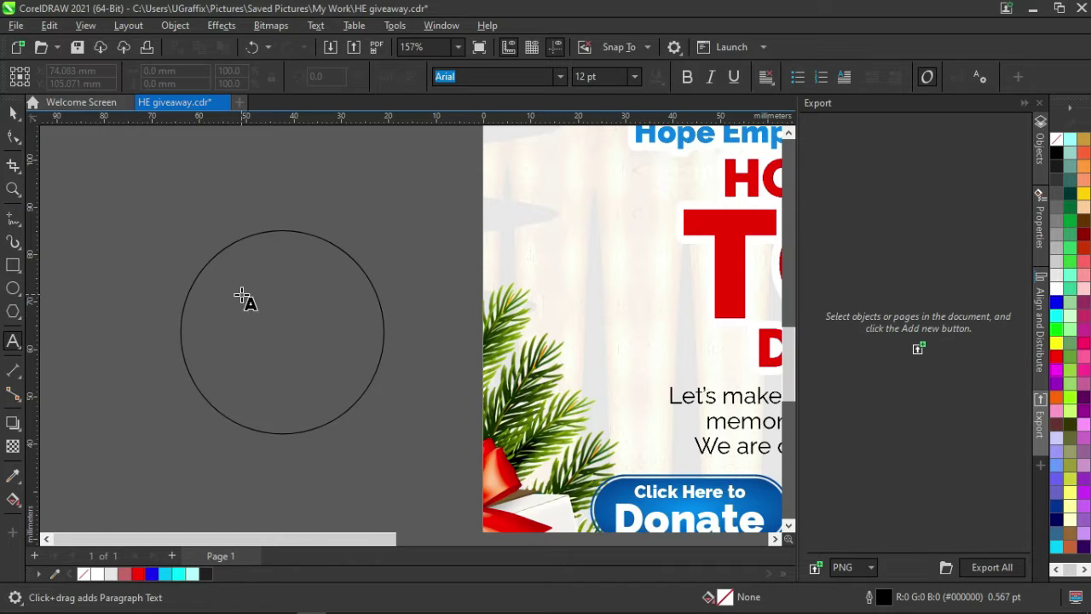
{"action": "left_click", "coordinate": [145, 301]}
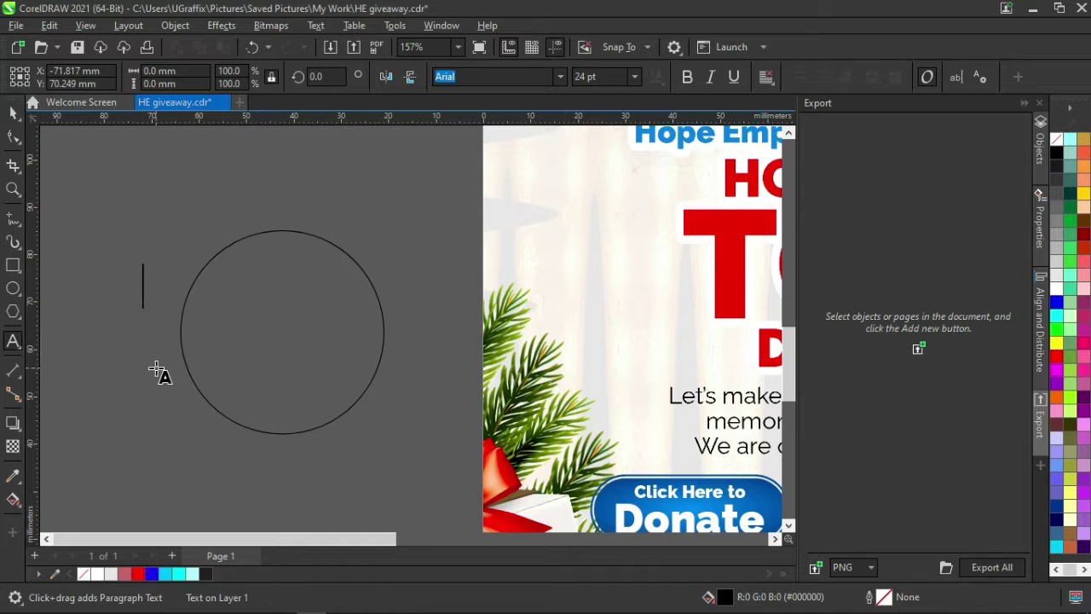
{"action": "type", "text": "Clicj"}
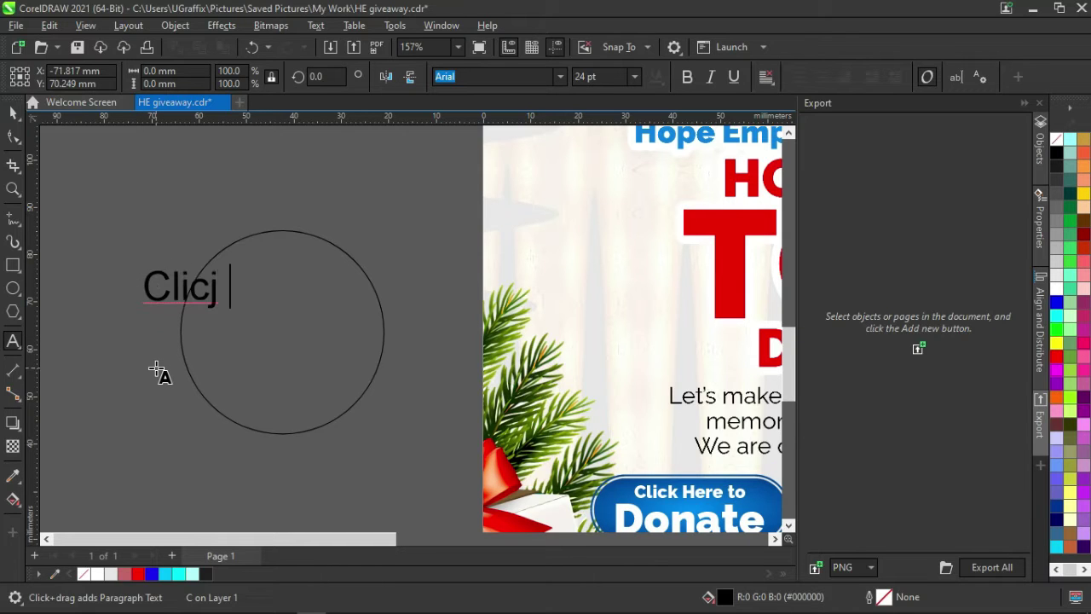
{"action": "key", "text": "BackSpace"}
{"action": "key", "text": "BackSpace"}
{"action": "type", "text": "k He"}
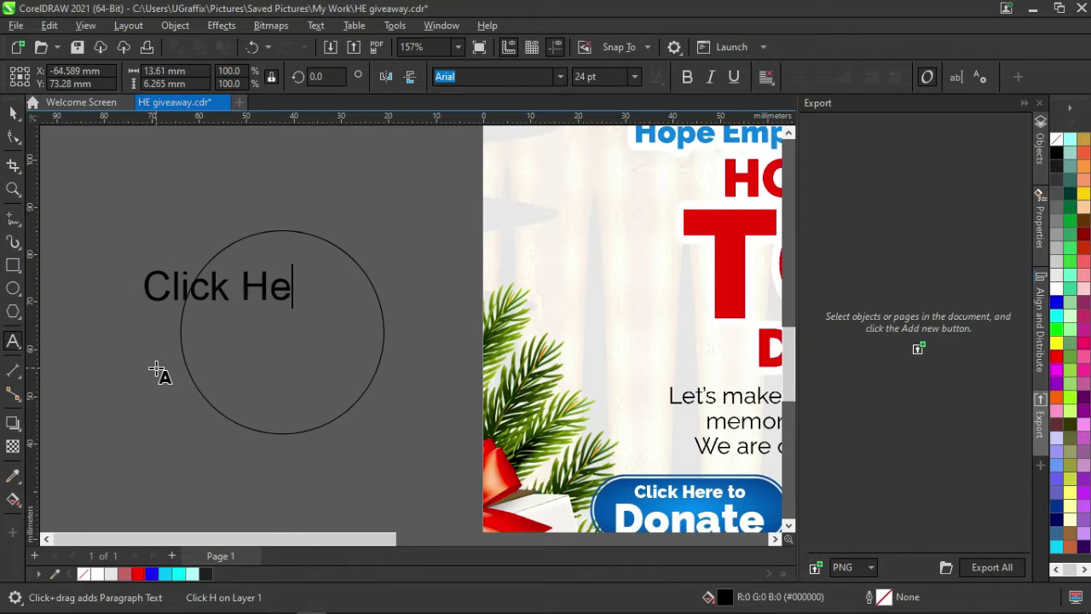
{"action": "type", "text": "re"}
{"action": "key", "text": "BackSpace"}
{"action": "type", "text": "re t"}
{"action": "key", "text": "BackSpace"}
{"action": "key", "text": "BackSpace"}
Step: Add the lines 'to visit my' and 'Instagram' below it, then finish editing
{"action": "key", "text": "Return"}
{"action": "type", "text": "to vi"}
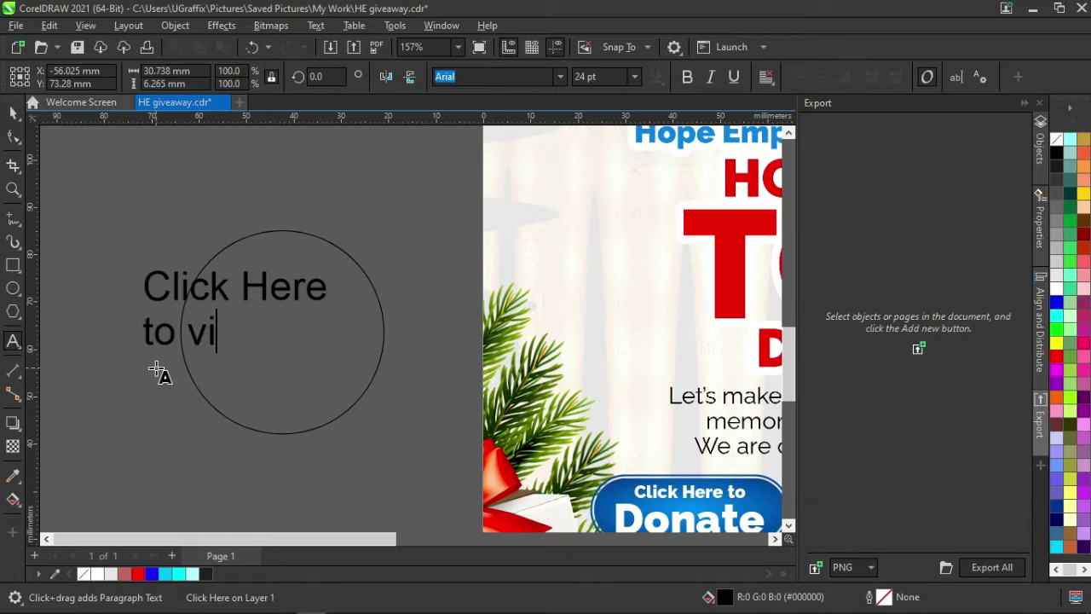
{"action": "type", "text": "sit my"}
{"action": "key", "text": "Return"}
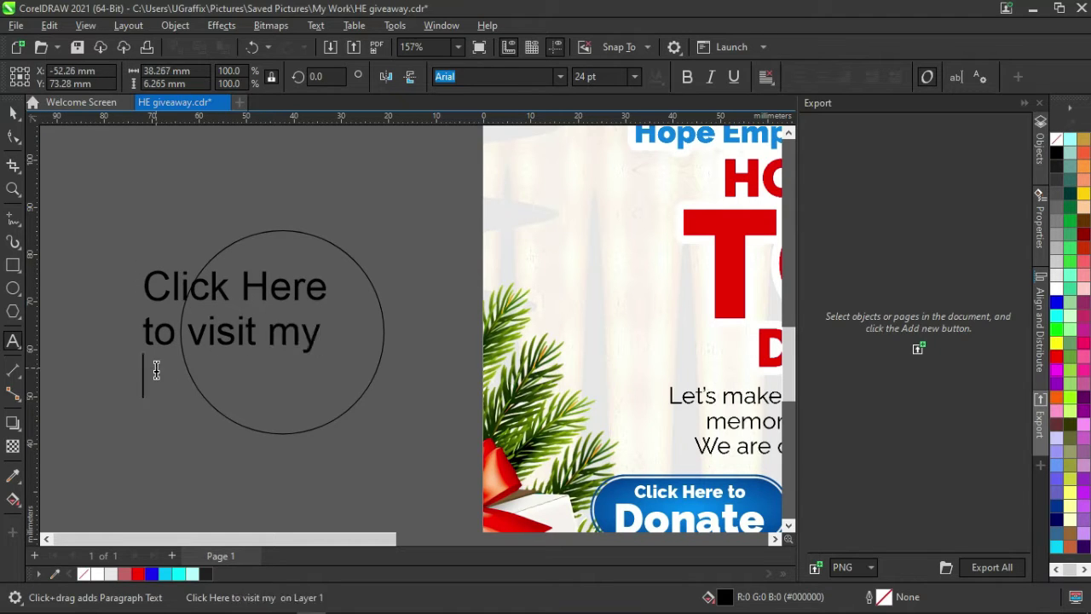
{"action": "type", "text": "Insta"}
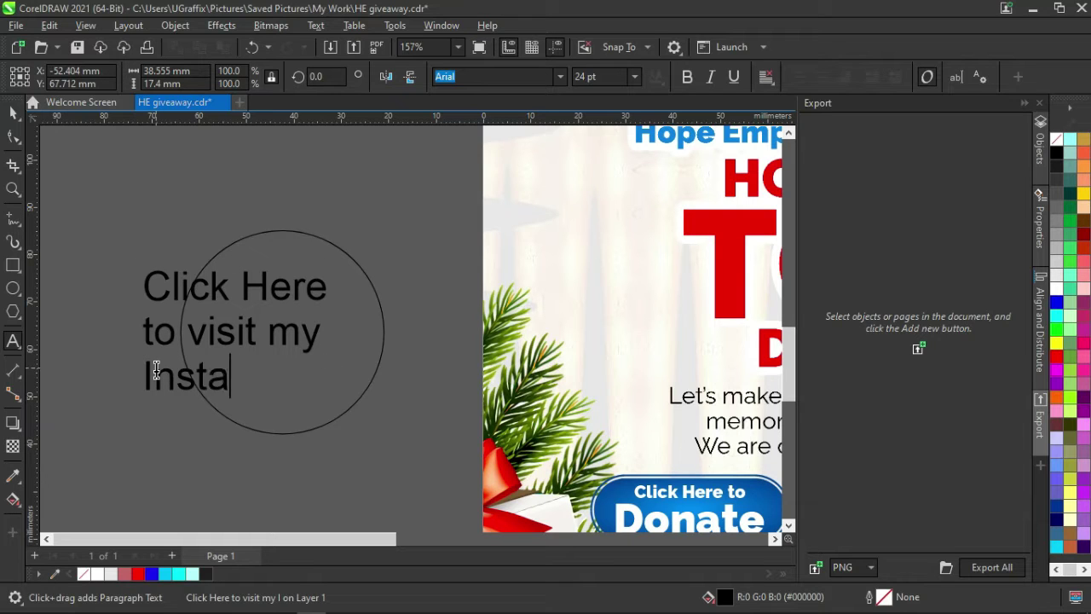
{"action": "type", "text": "gram"}
{"action": "key", "text": "BackSpace"}
{"action": "type", "text": "am"}
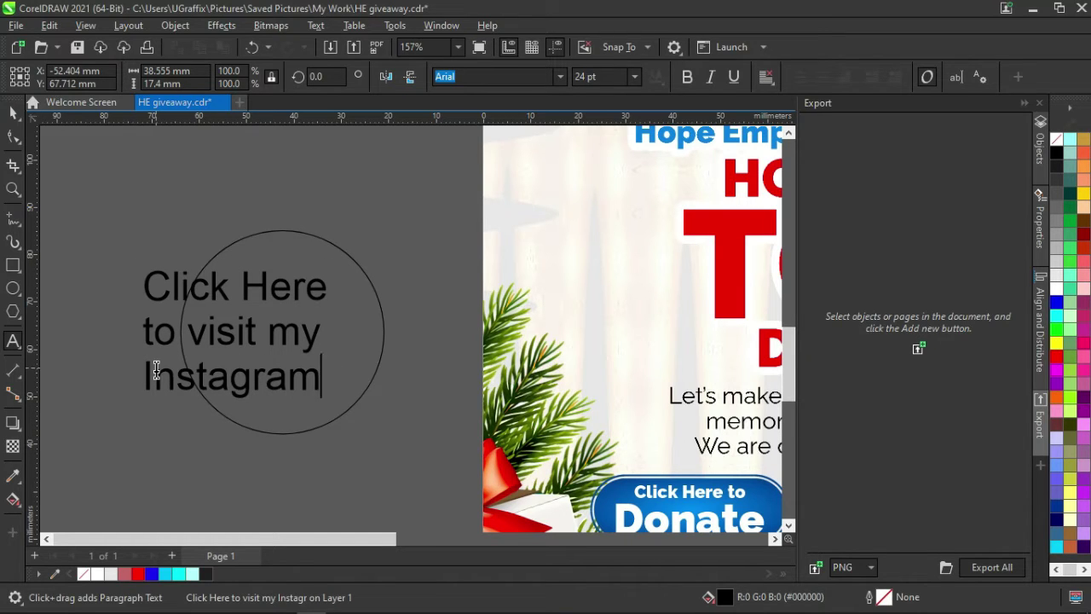
{"action": "left_click", "coordinate": [13, 112]}
Step: Shrink the text, change its font to Gotham, and move it into the circle
{"action": "left_click_drag", "start_coordinate": [139, 266], "coordinate": [191, 303]}
{"action": "left_click", "coordinate": [560, 76]}
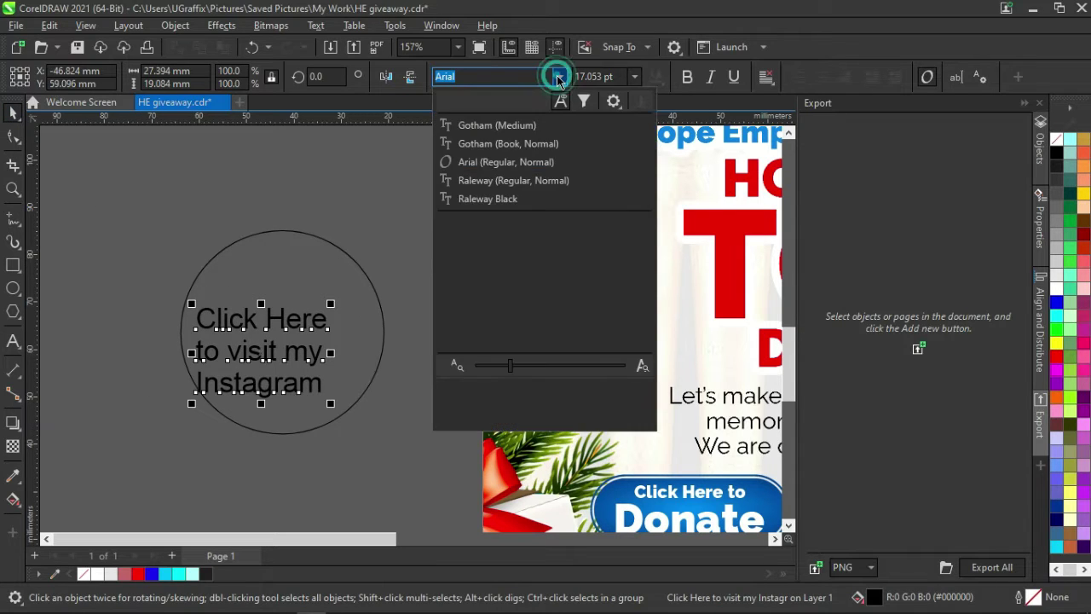
{"action": "left_click", "coordinate": [539, 128]}
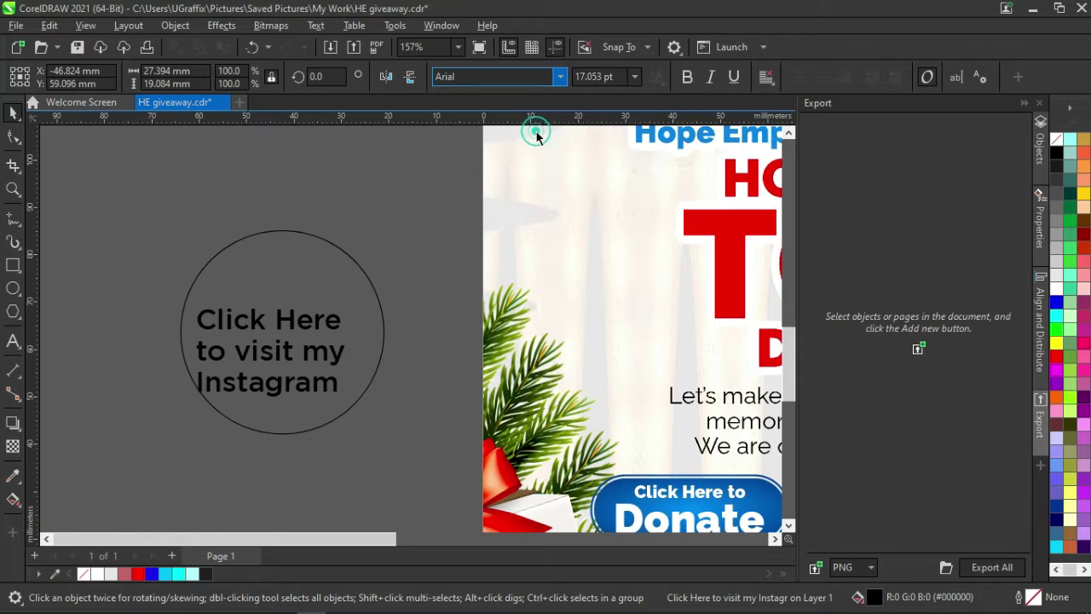
{"action": "left_click_drag", "start_coordinate": [273, 353], "coordinate": [282, 331]}
Step: Give the circle a light cyan fill with no outline
{"action": "left_click", "coordinate": [290, 256]}
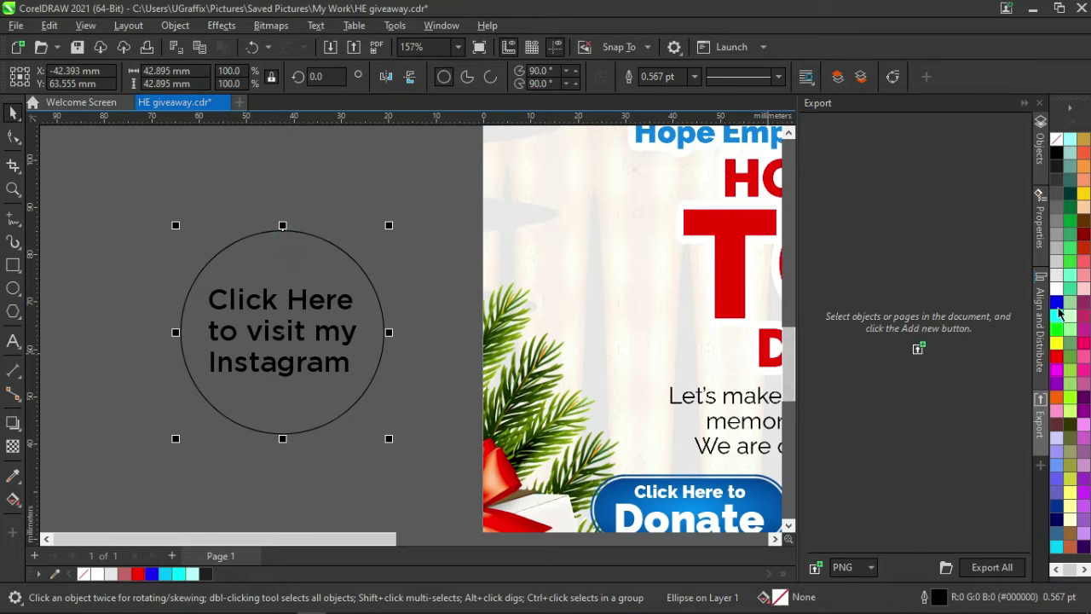
{"action": "left_click", "coordinate": [1083, 233]}
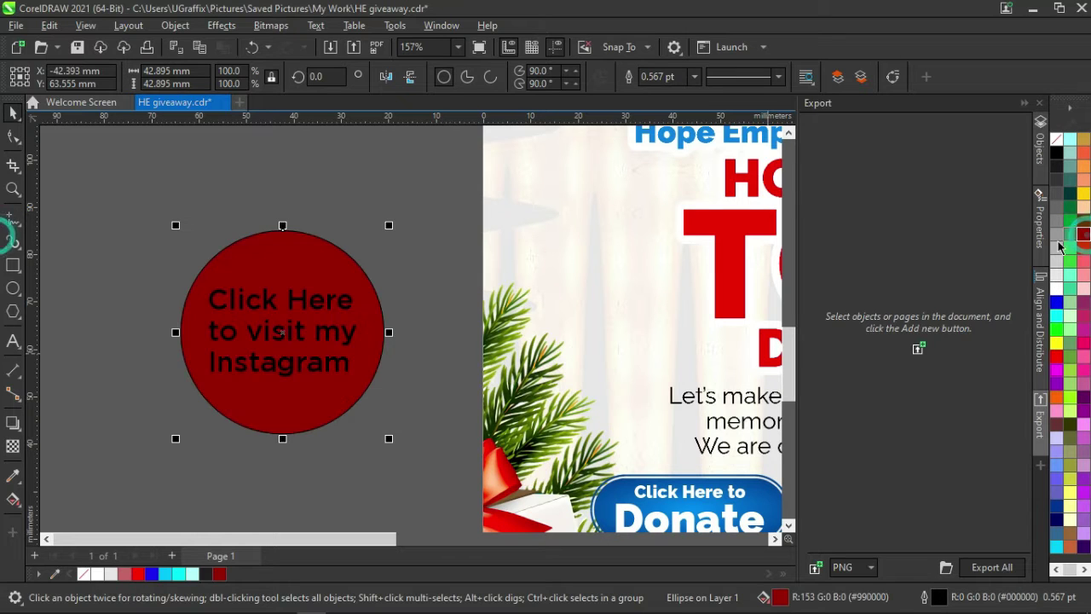
{"action": "left_click", "coordinate": [1071, 140]}
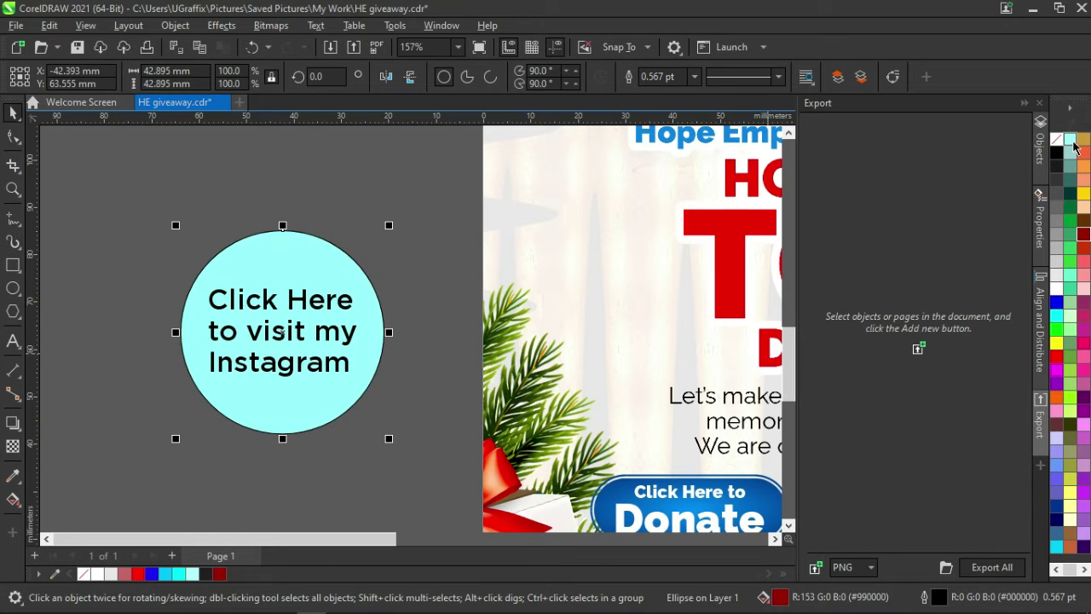
{"action": "right_click", "coordinate": [1057, 140]}
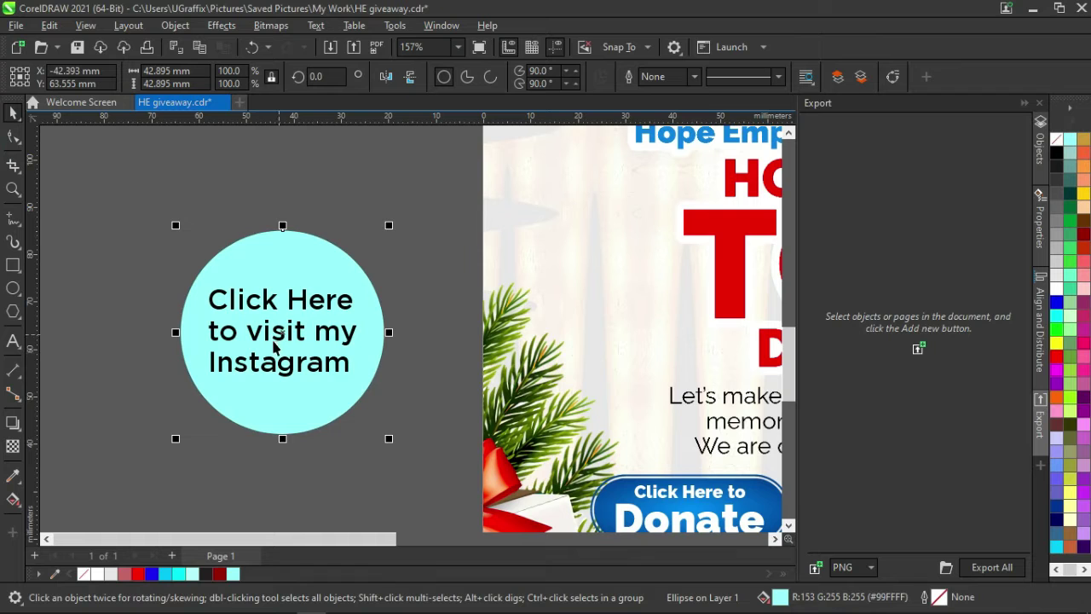
{"action": "scroll", "coordinate": [273, 345], "scroll_direction": "down", "scroll_amount": 2}
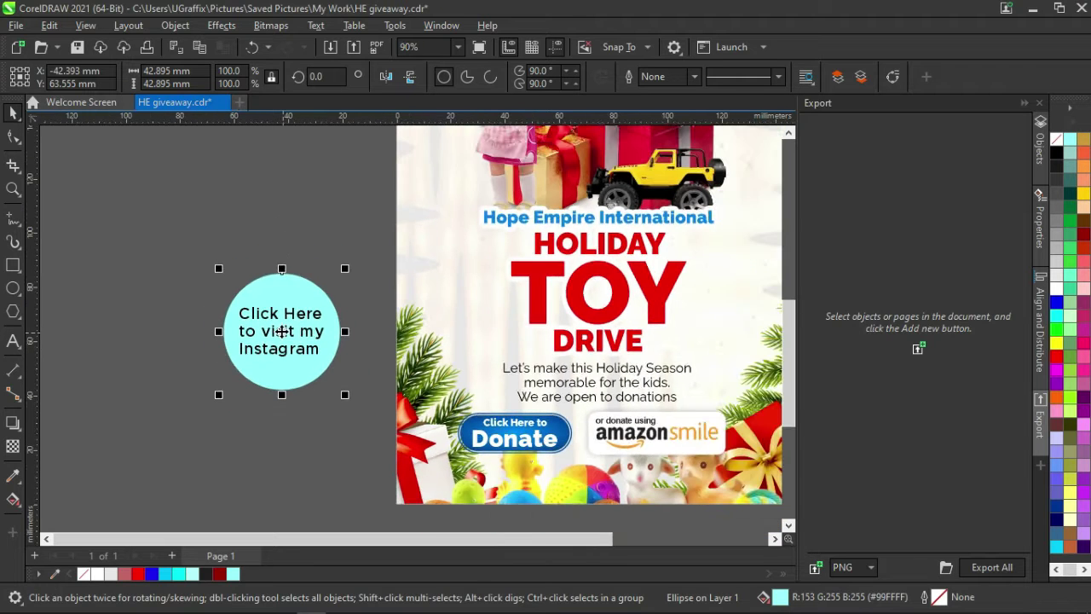
Step: Centre-align the circle's text
{"action": "left_click", "coordinate": [271, 338], "text": "shift"}
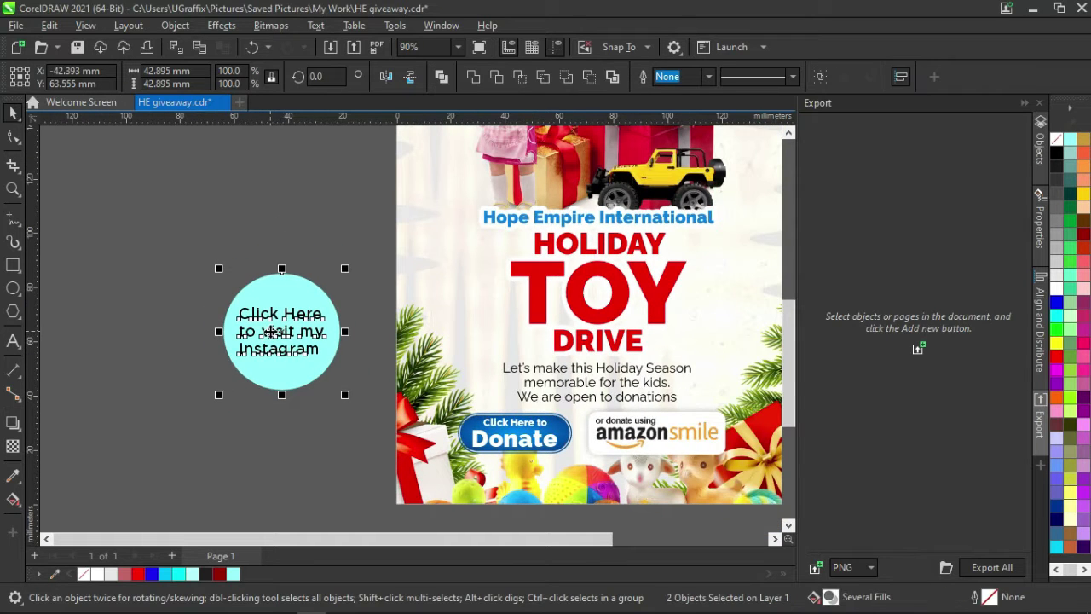
{"action": "left_click", "coordinate": [273, 395]}
{"action": "left_click", "coordinate": [281, 350]}
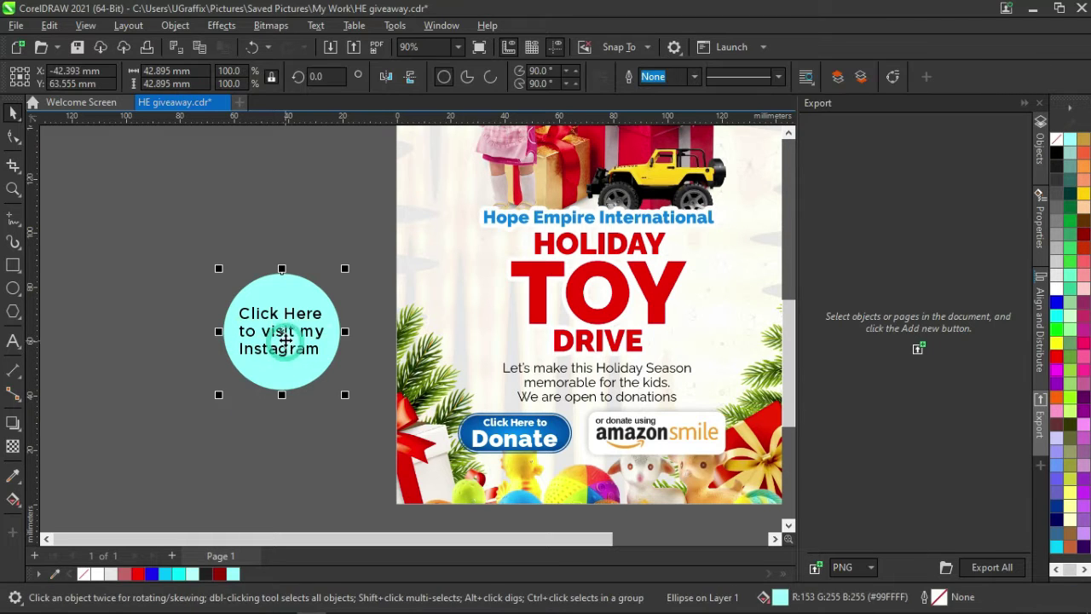
{"action": "left_click", "coordinate": [286, 337]}
{"action": "left_click", "coordinate": [291, 333]}
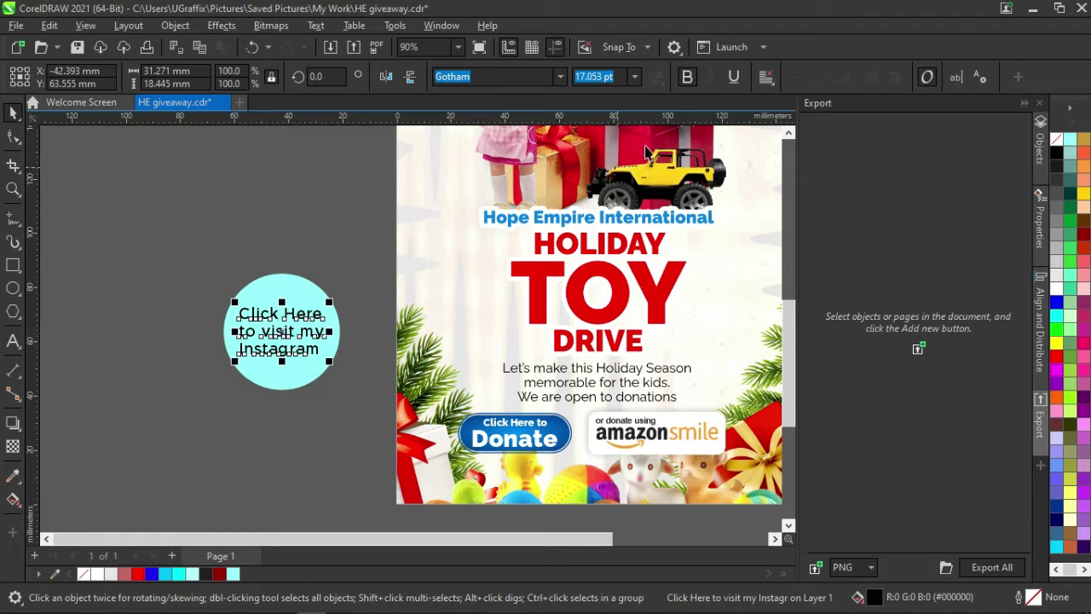
{"action": "left_click", "coordinate": [767, 77]}
{"action": "left_click", "coordinate": [772, 138]}
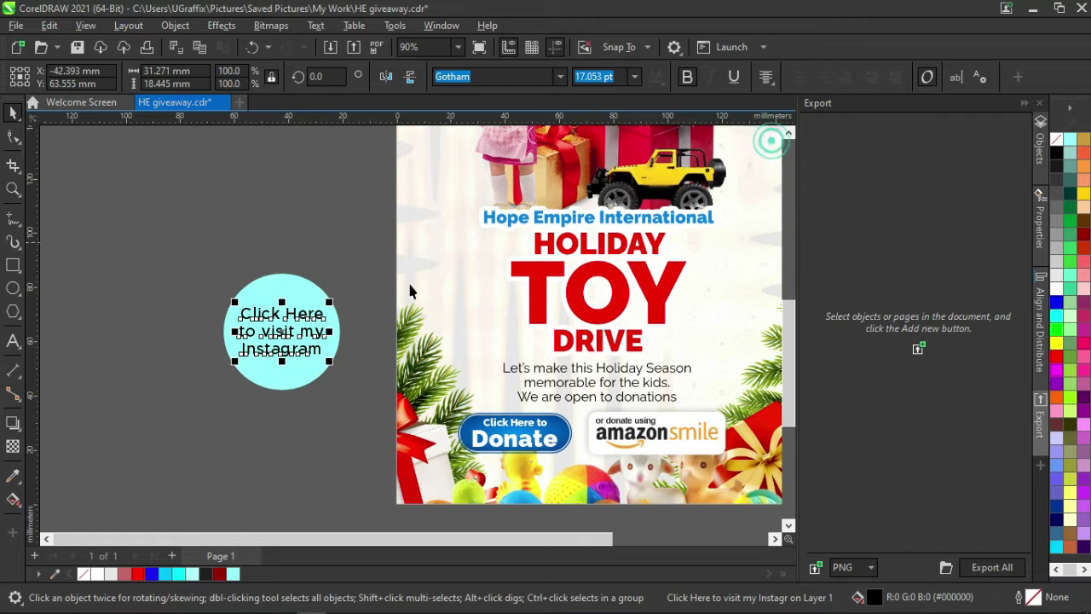
{"action": "scroll", "coordinate": [255, 361], "scroll_direction": "up", "scroll_amount": 1}
Step: Group the cyan circle and its text with Ctrl+G, then select the group
{"action": "left_click", "coordinate": [266, 381], "text": "shift"}
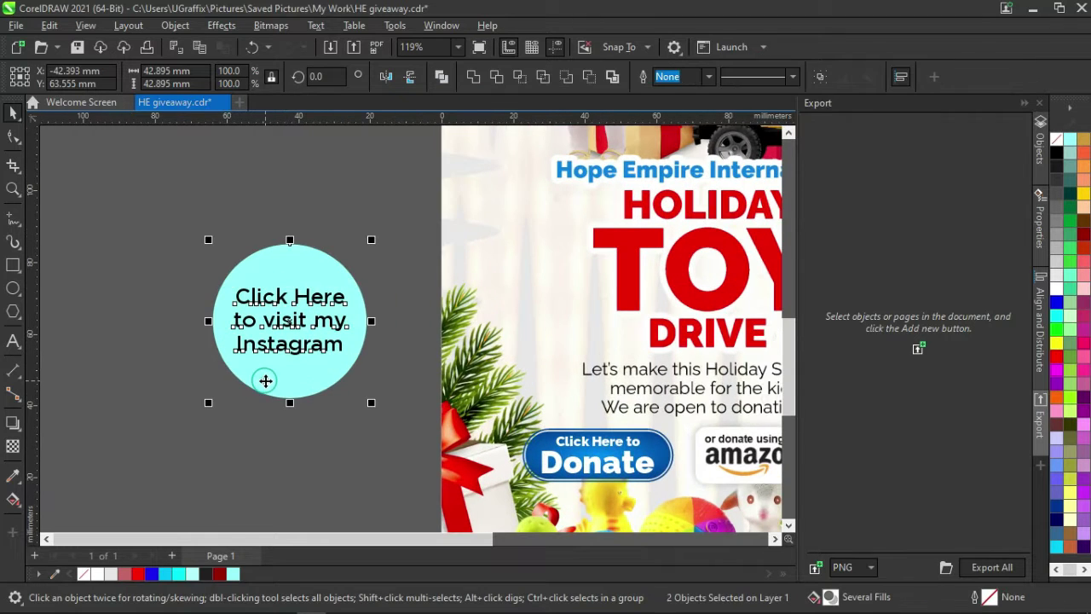
{"action": "key", "text": "ctrl+g"}
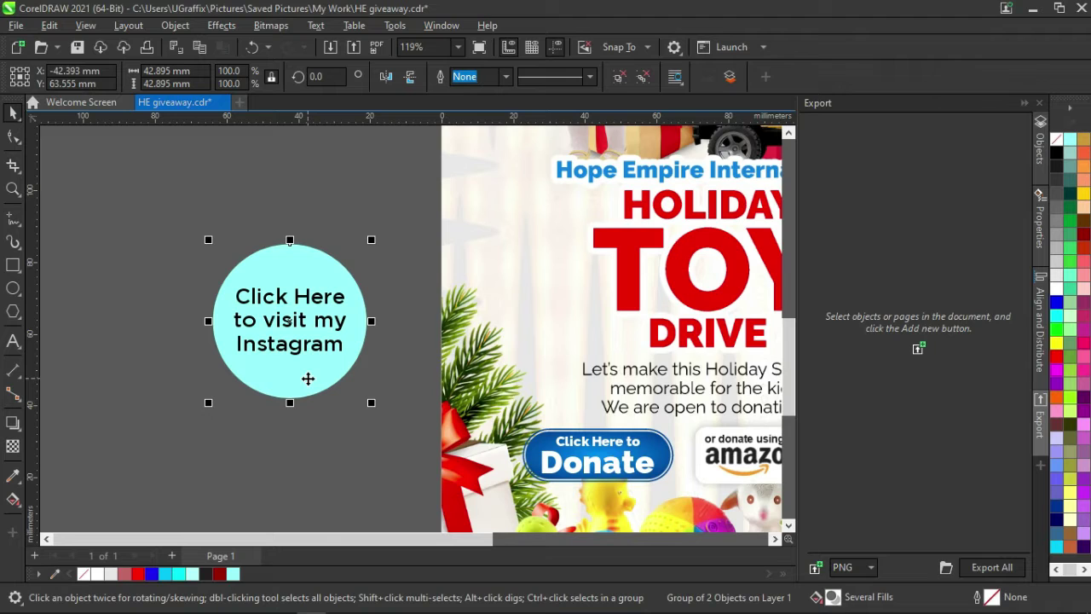
{"action": "left_click", "coordinate": [429, 170]}
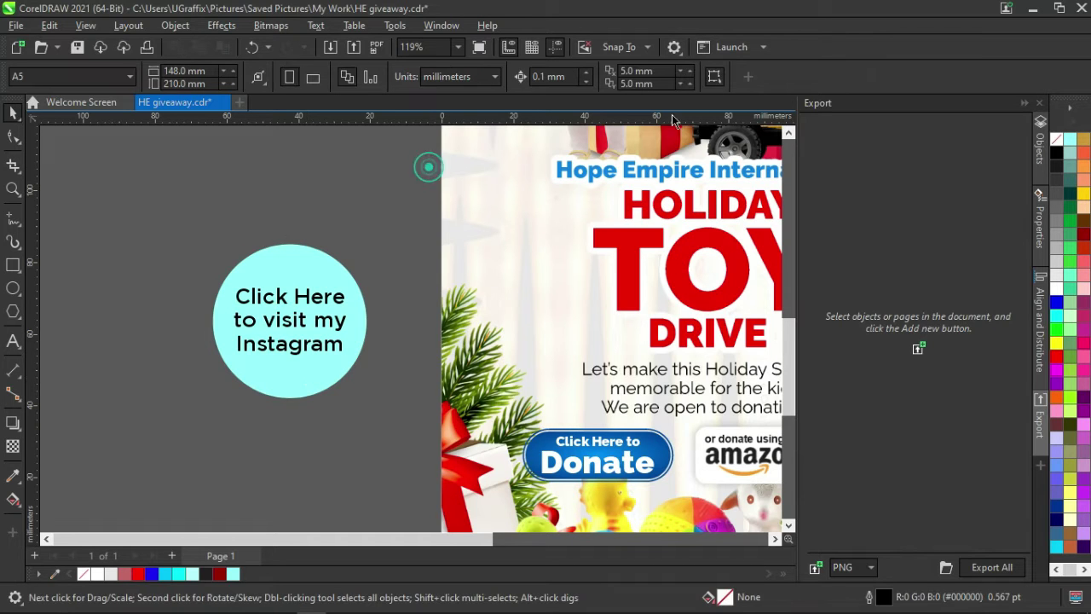
{"action": "left_click", "coordinate": [283, 294]}
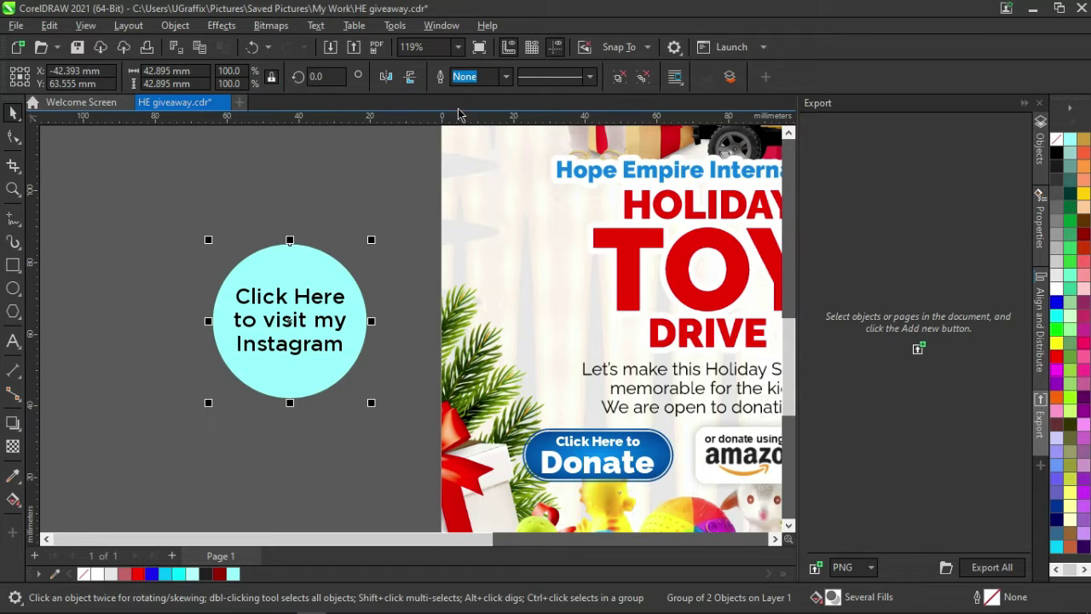
Step: Show the Internet toolbar and dock it under the document tabs
{"action": "right_click", "coordinate": [842, 79]}
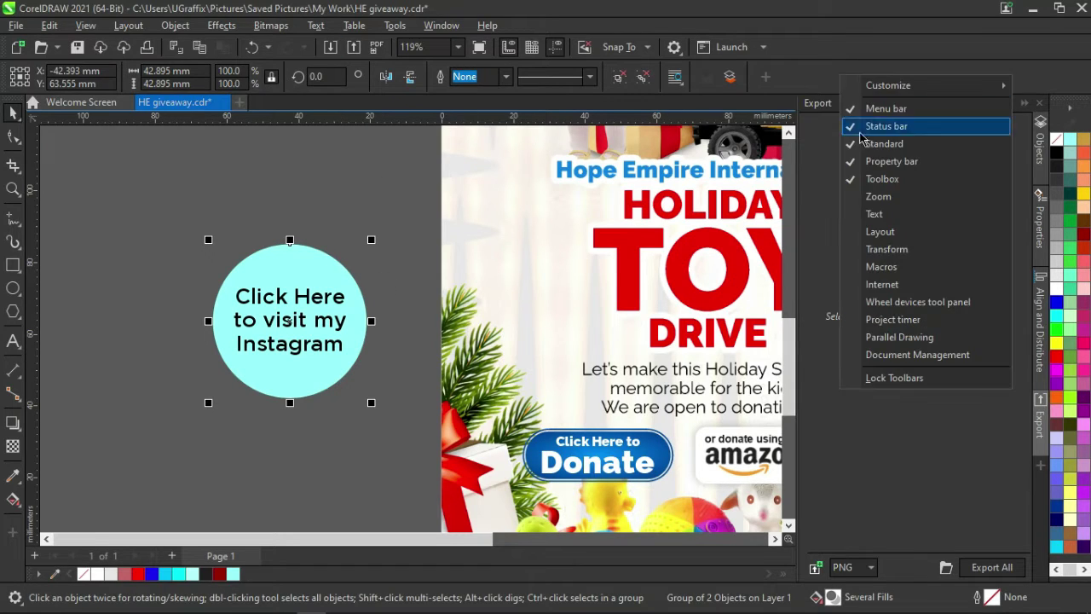
{"action": "left_click", "coordinate": [875, 288]}
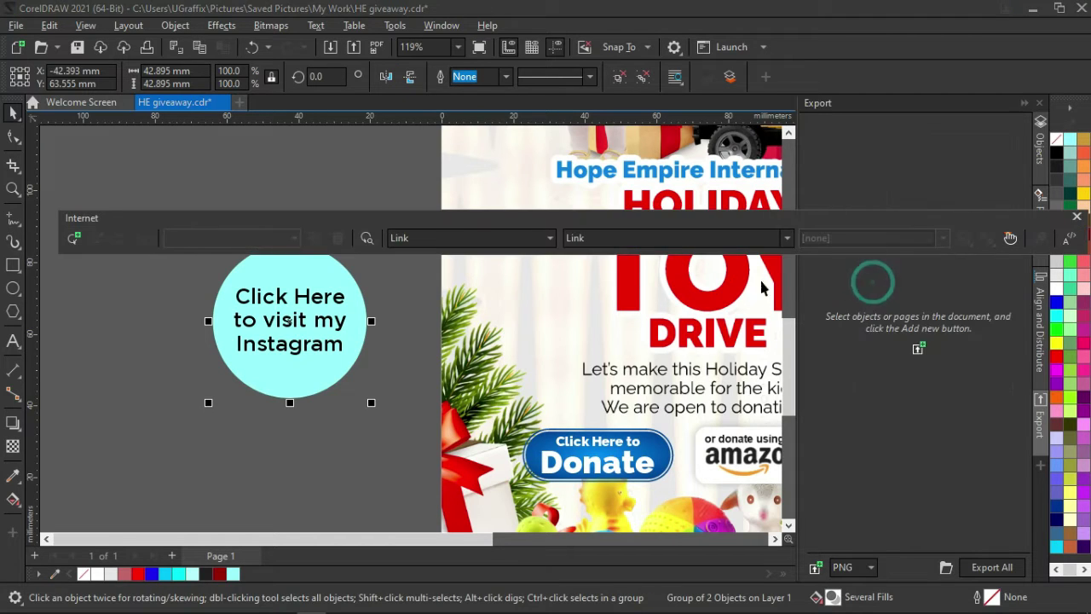
{"action": "left_click_drag", "start_coordinate": [565, 219], "coordinate": [564, 126]}
{"action": "left_click", "coordinate": [528, 145]}
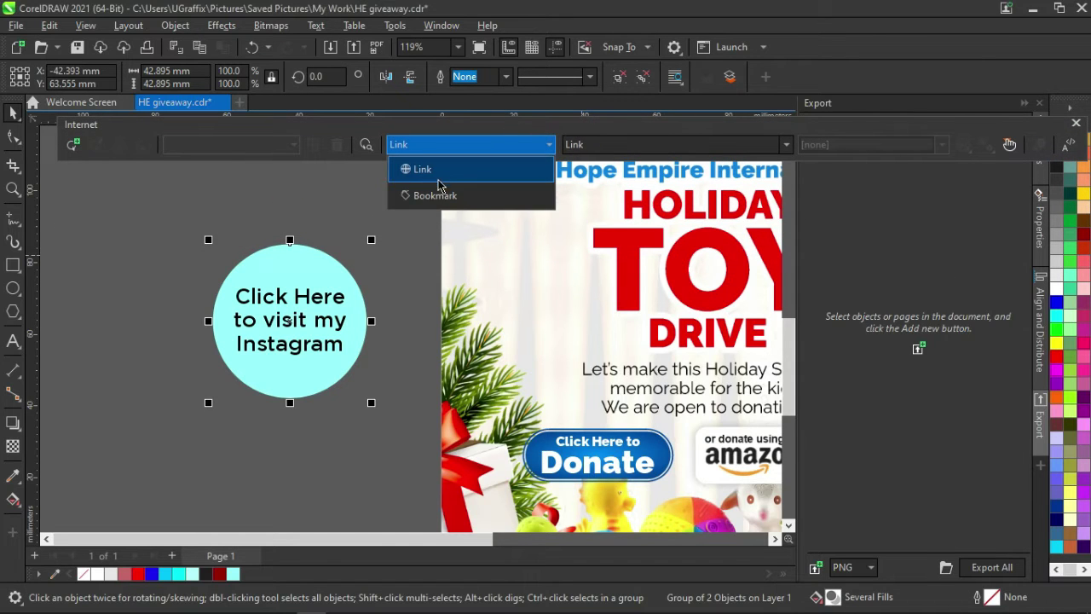
Step: Keep the behaviour as Link and enter the Instagram profile web address
{"action": "left_click", "coordinate": [446, 170]}
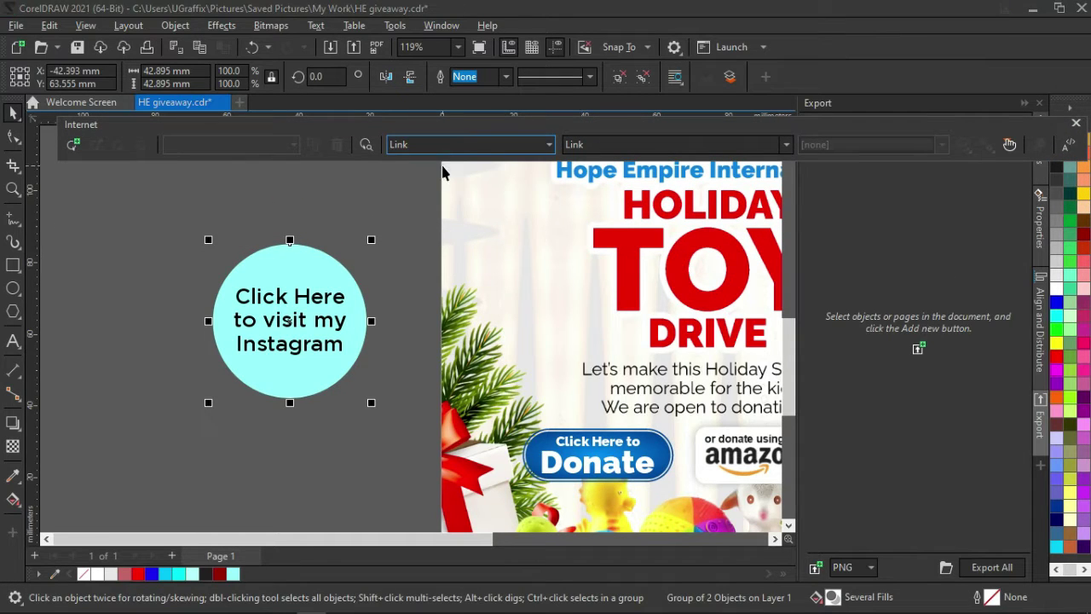
{"action": "left_click", "coordinate": [639, 145]}
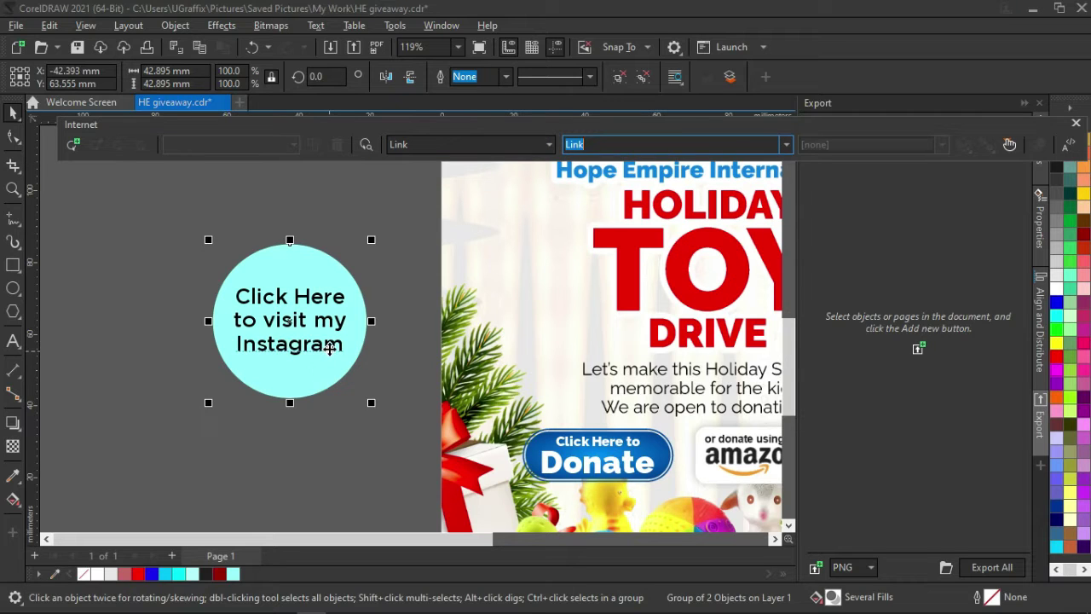
{"action": "type", "text": "htt"}
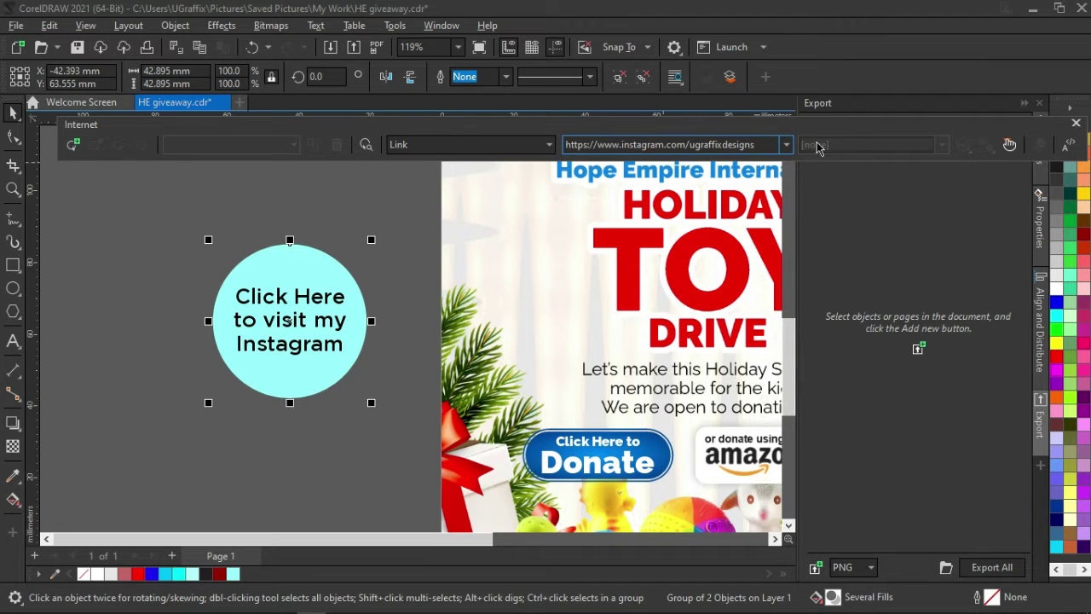
{"action": "key", "text": "Return"}
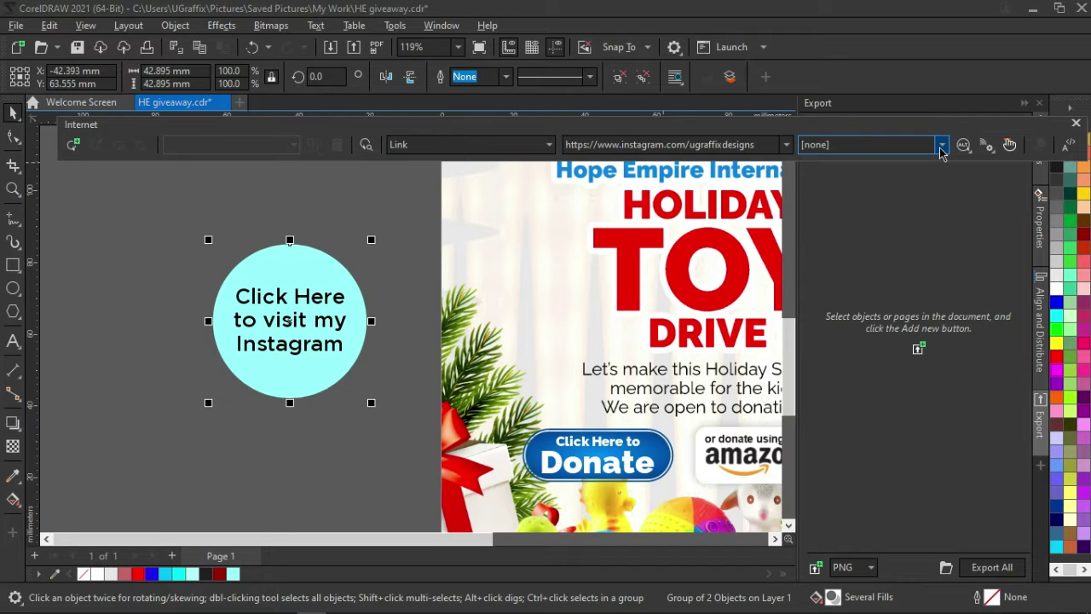
Step: Leave the link target at [none], check the ALT comments, and set the hotspot to Bounds
{"action": "left_click", "coordinate": [941, 146]}
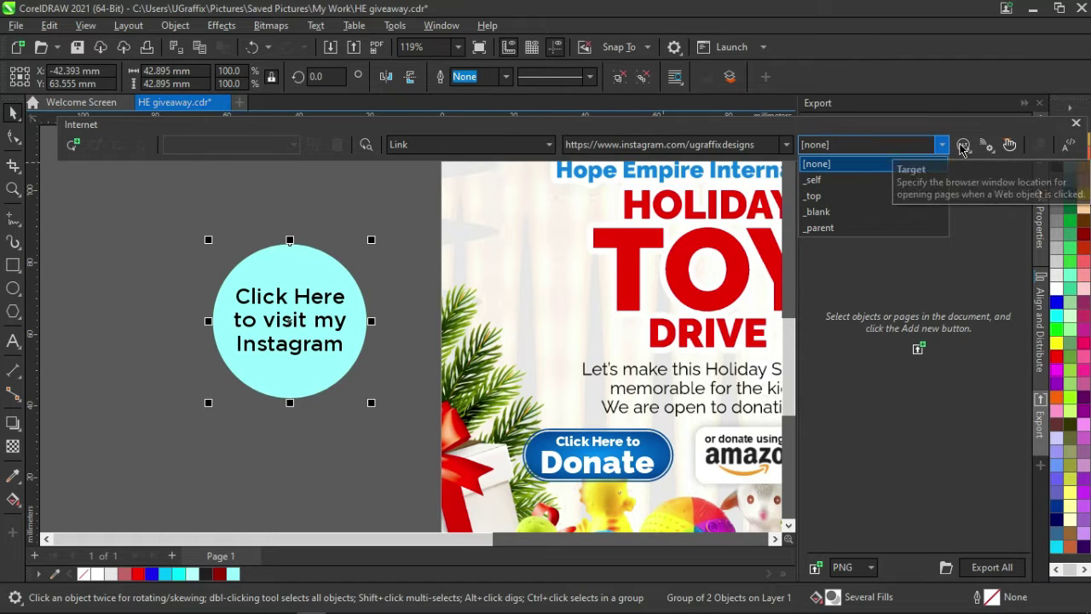
{"action": "left_click", "coordinate": [944, 145]}
{"action": "left_click", "coordinate": [965, 146]}
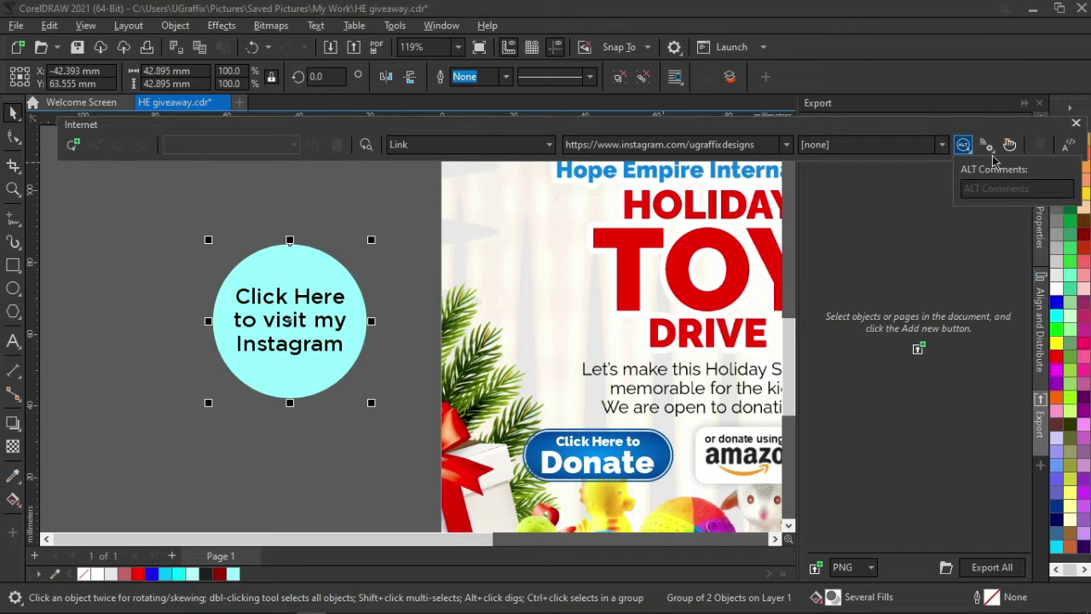
{"action": "left_click", "coordinate": [991, 154]}
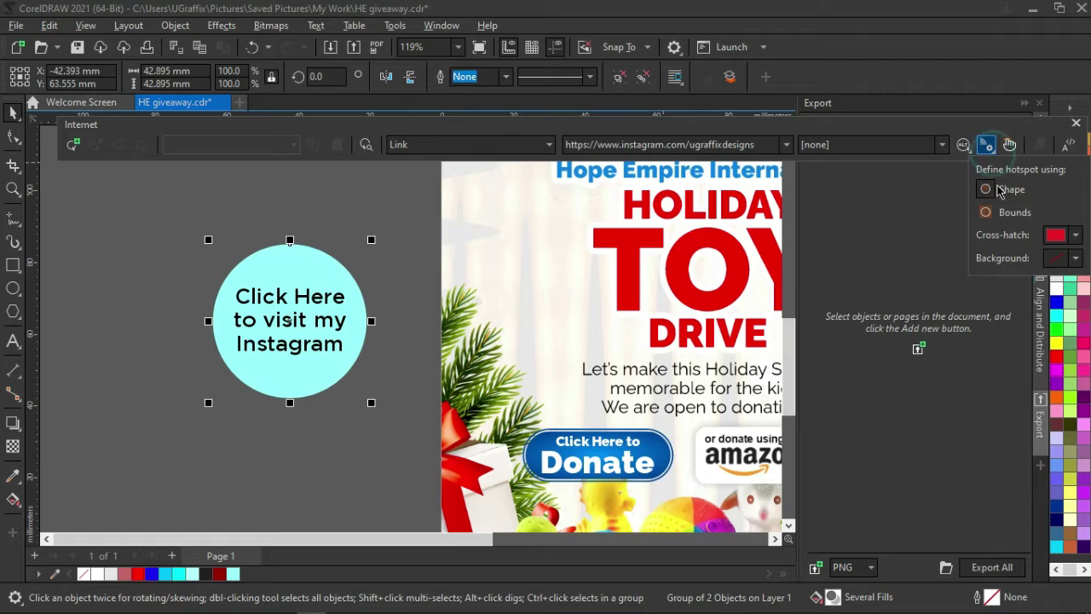
{"action": "left_click", "coordinate": [1002, 214]}
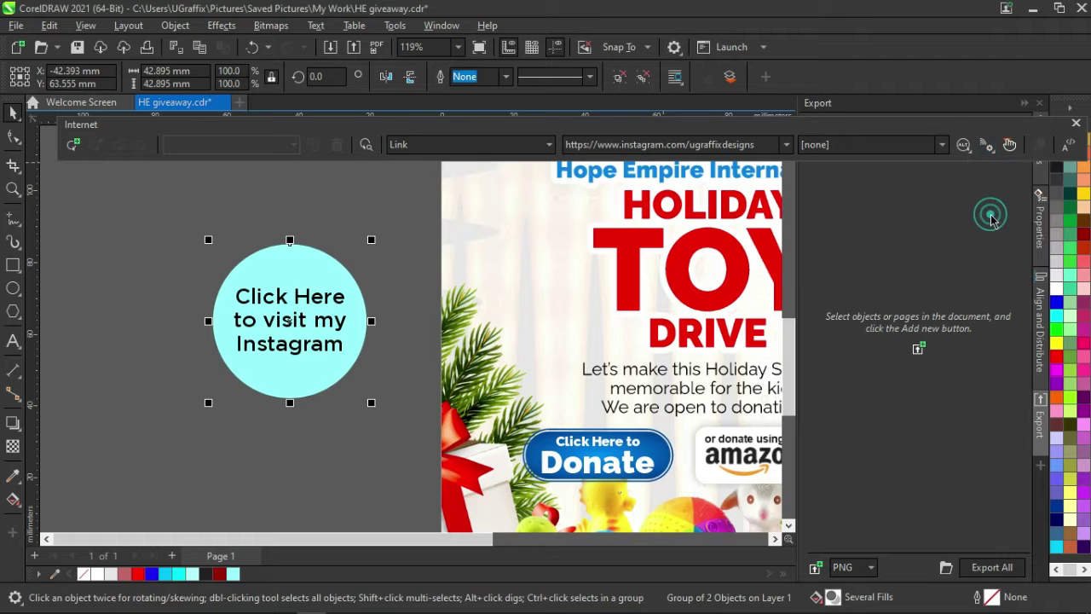
{"action": "left_click", "coordinate": [994, 152]}
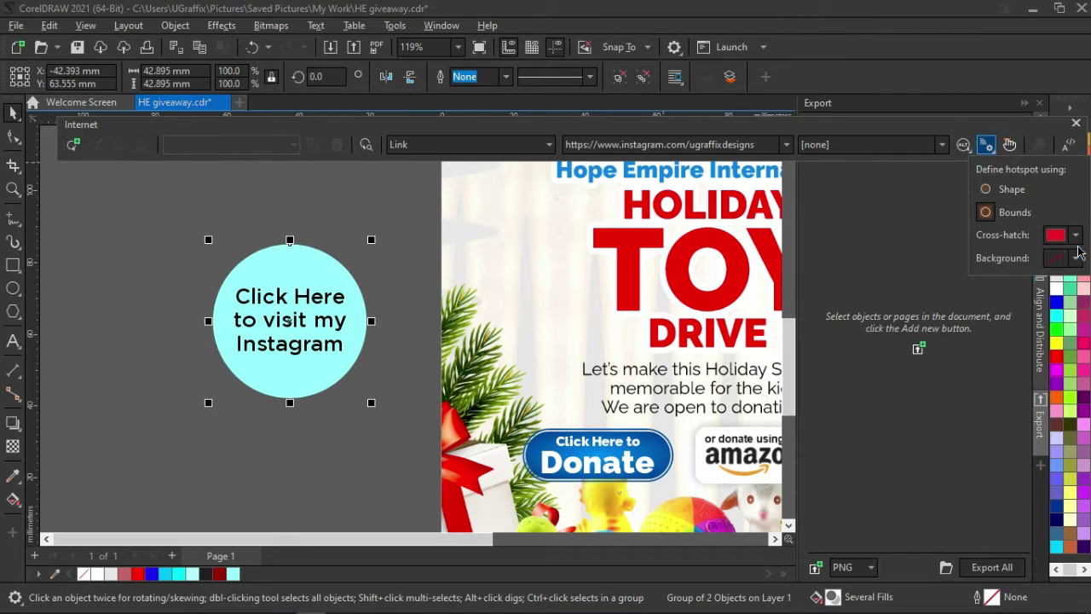
{"action": "left_click", "coordinate": [1014, 215]}
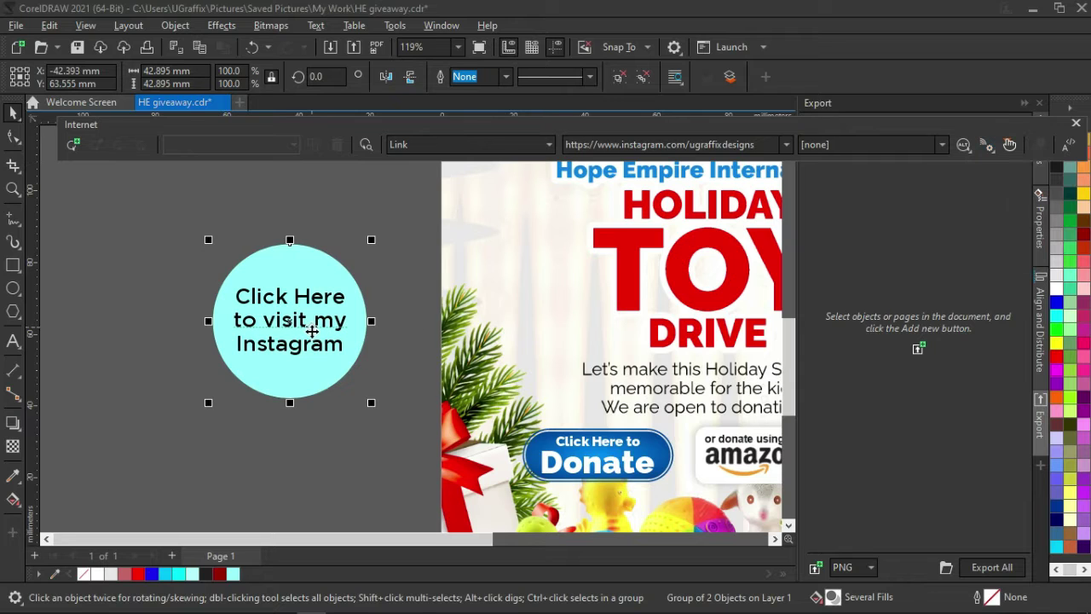
Step: Move the circle onto the flyer's left edge, set the hotspot to Shape, and show hotspots
{"action": "left_click_drag", "start_coordinate": [330, 317], "coordinate": [466, 315]}
{"action": "left_click", "coordinate": [994, 150]}
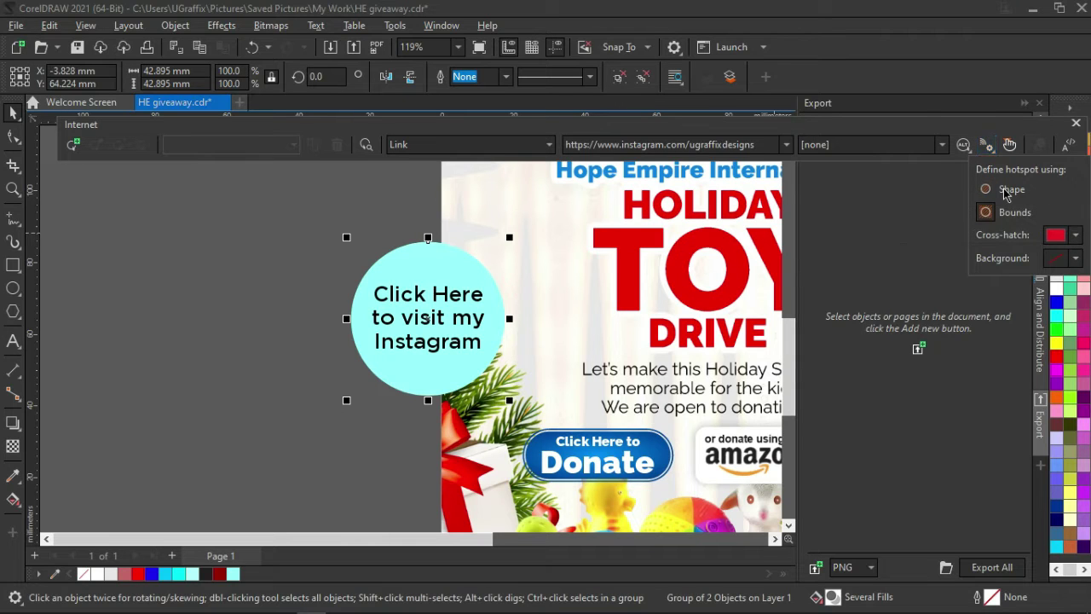
{"action": "left_click", "coordinate": [987, 194]}
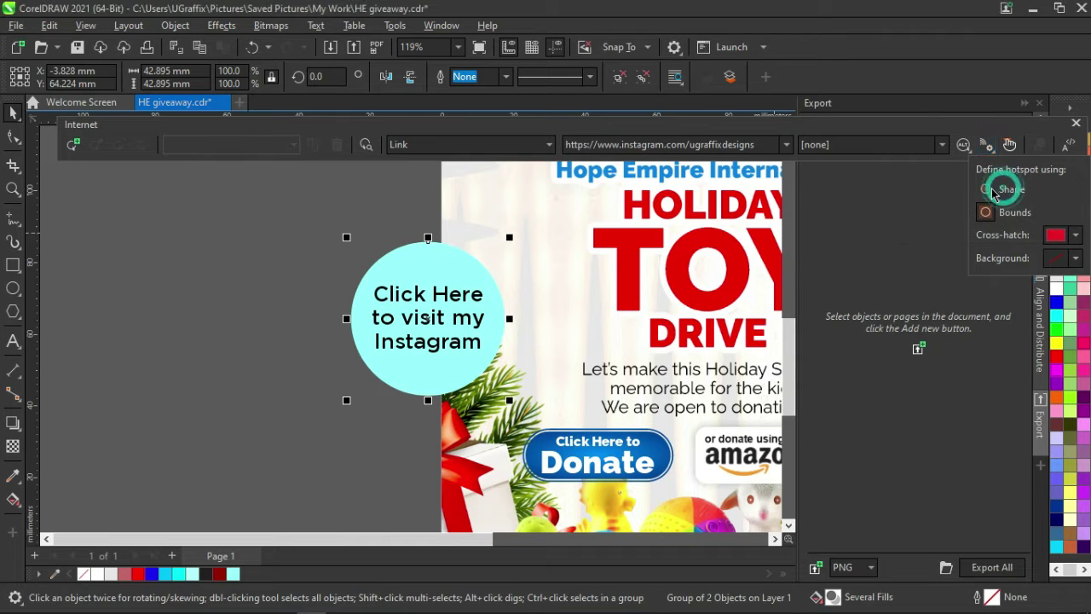
{"action": "left_click", "coordinate": [1010, 146]}
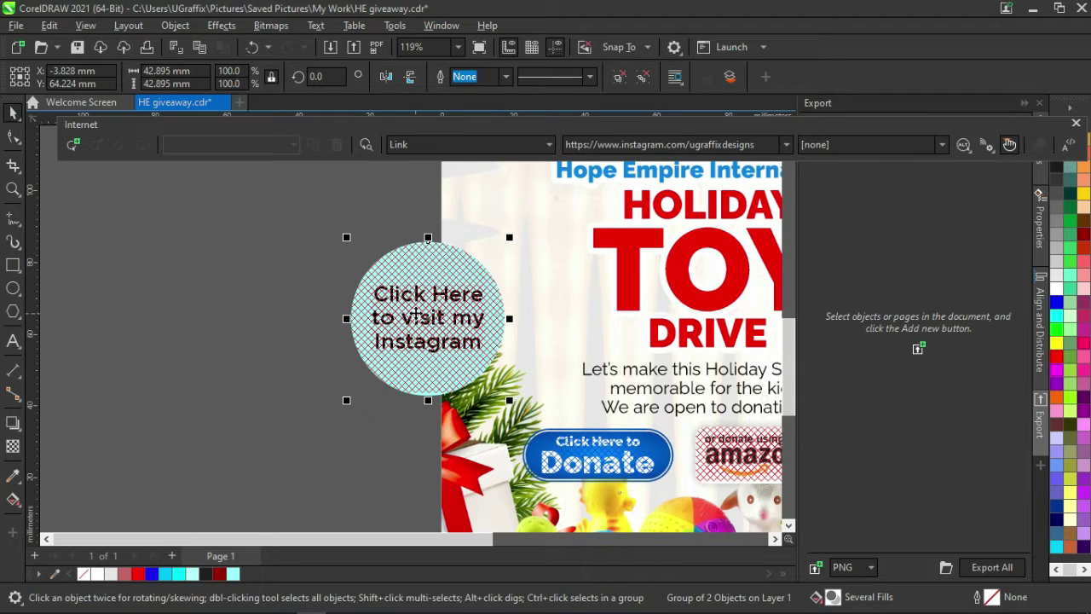
Step: Compare Bounds and Shape hotspots, settle on Shape, and hide the hatched hotspot overlay
{"action": "left_click", "coordinate": [986, 146]}
{"action": "left_click", "coordinate": [989, 214]}
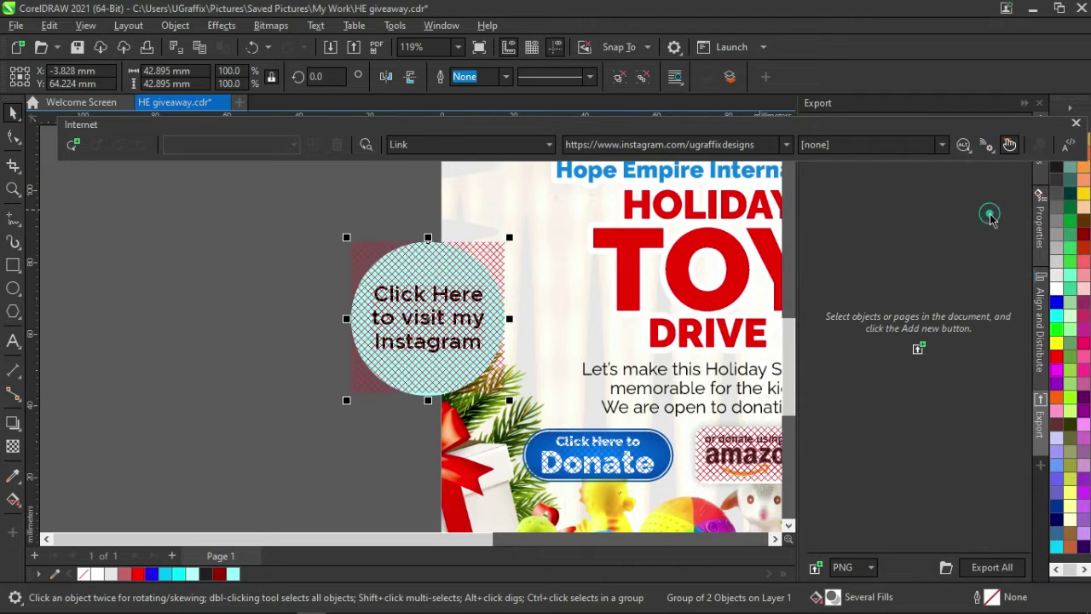
{"action": "left_click", "coordinate": [986, 146]}
{"action": "left_click", "coordinate": [994, 195]}
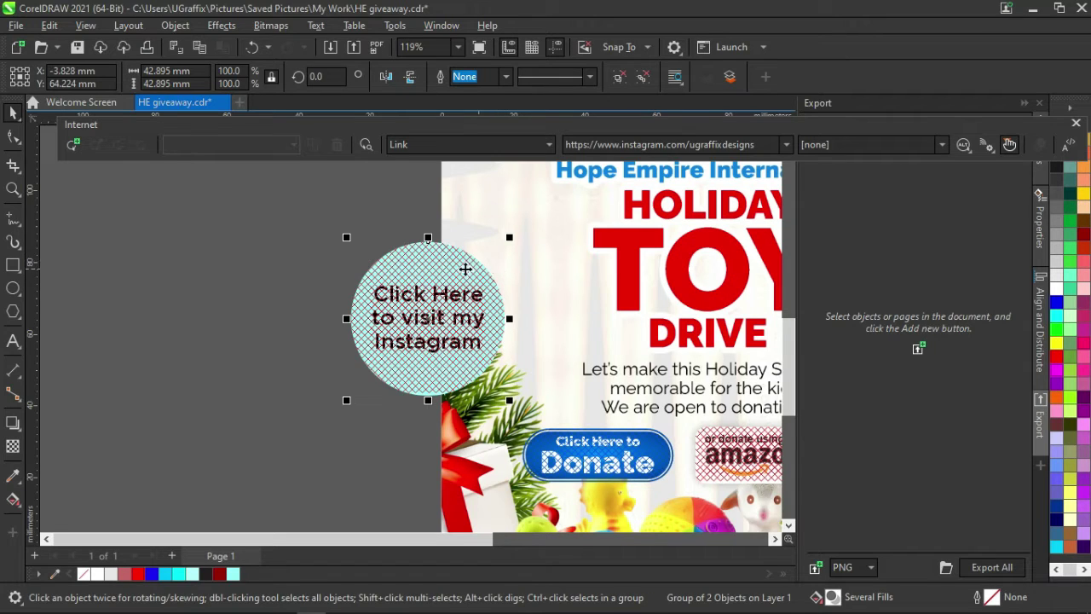
{"action": "left_click", "coordinate": [986, 146]}
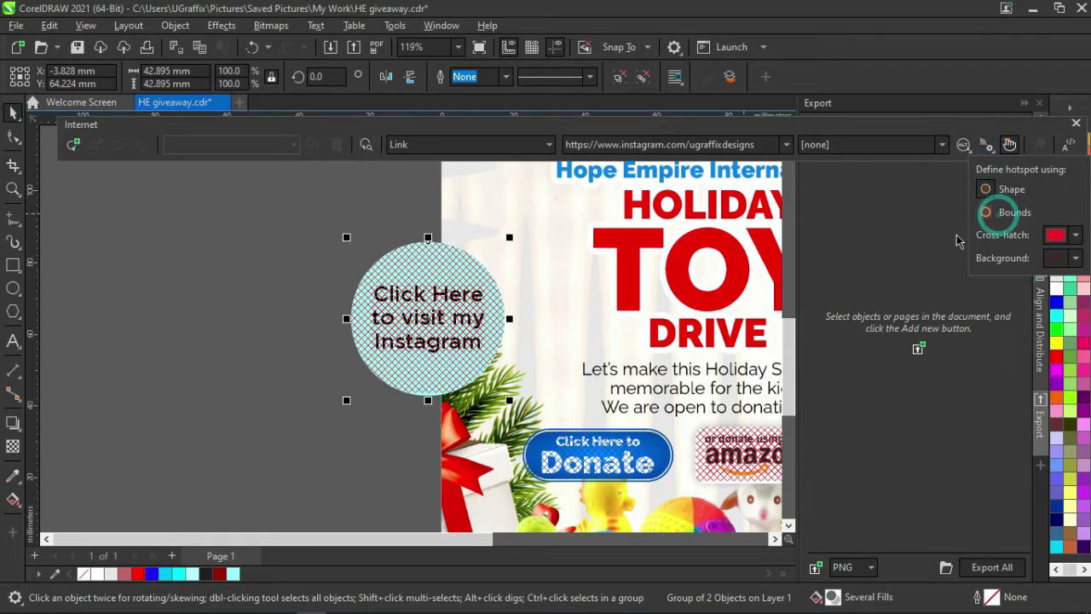
{"action": "left_click", "coordinate": [997, 214]}
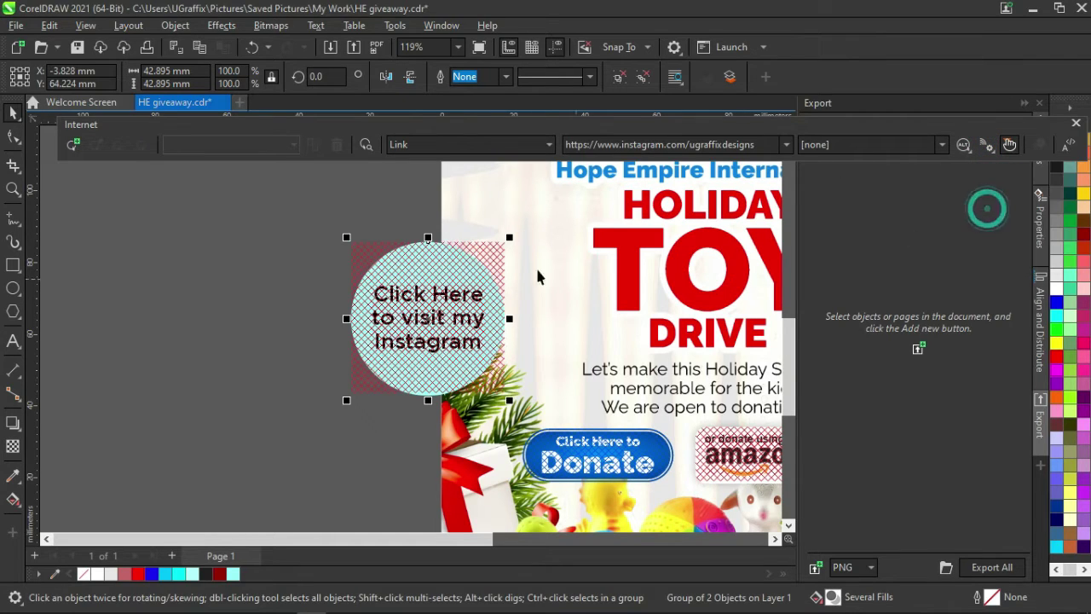
{"action": "left_click", "coordinate": [986, 146]}
{"action": "left_click", "coordinate": [986, 191]}
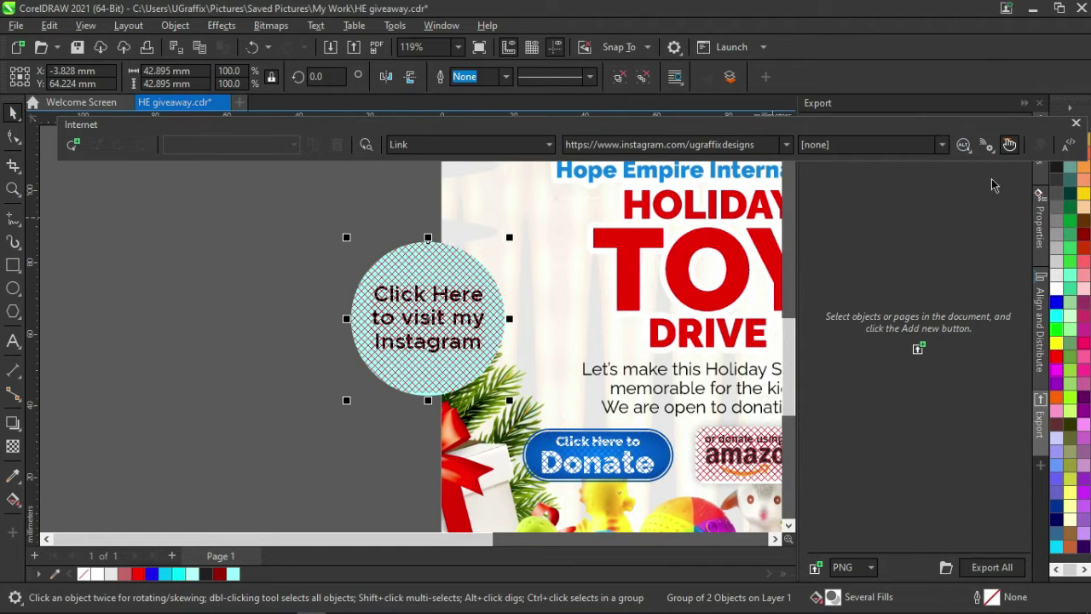
{"action": "left_click", "coordinate": [1009, 146]}
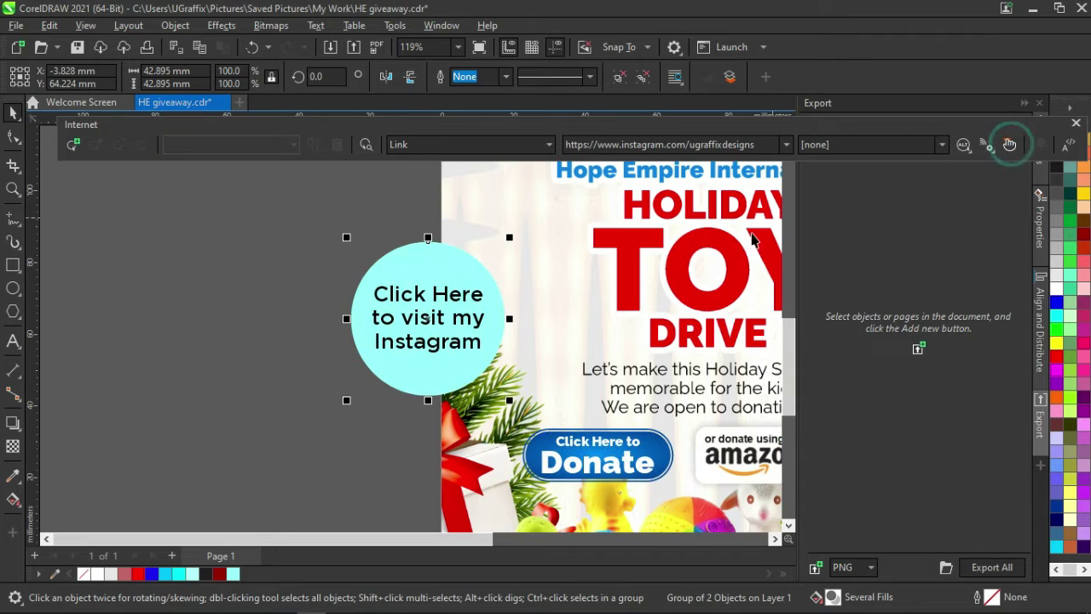
Step: Drag the Instagram circle onto the flyer below HOLIDAY, over the TOY heading
{"action": "scroll", "coordinate": [383, 342], "scroll_direction": "down", "scroll_amount": 1}
{"action": "scroll", "coordinate": [383, 341], "scroll_direction": "down", "scroll_amount": 1}
{"action": "left_click_drag", "start_coordinate": [397, 334], "coordinate": [554, 346]}
{"action": "scroll", "coordinate": [490, 452], "scroll_direction": "down", "scroll_amount": 2}
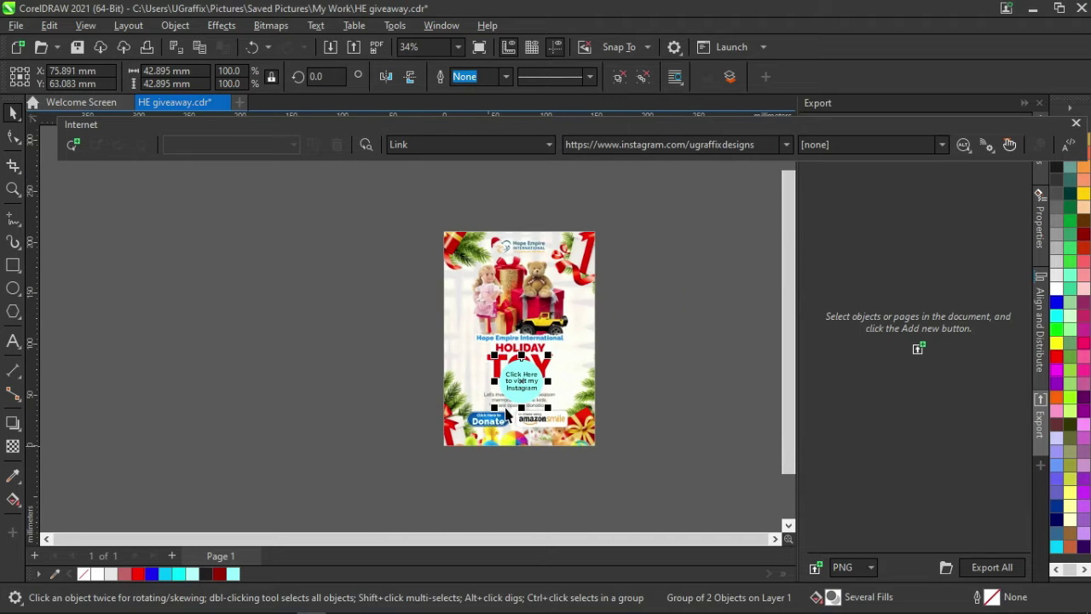
{"action": "scroll", "coordinate": [519, 391], "scroll_direction": "up", "scroll_amount": 2}
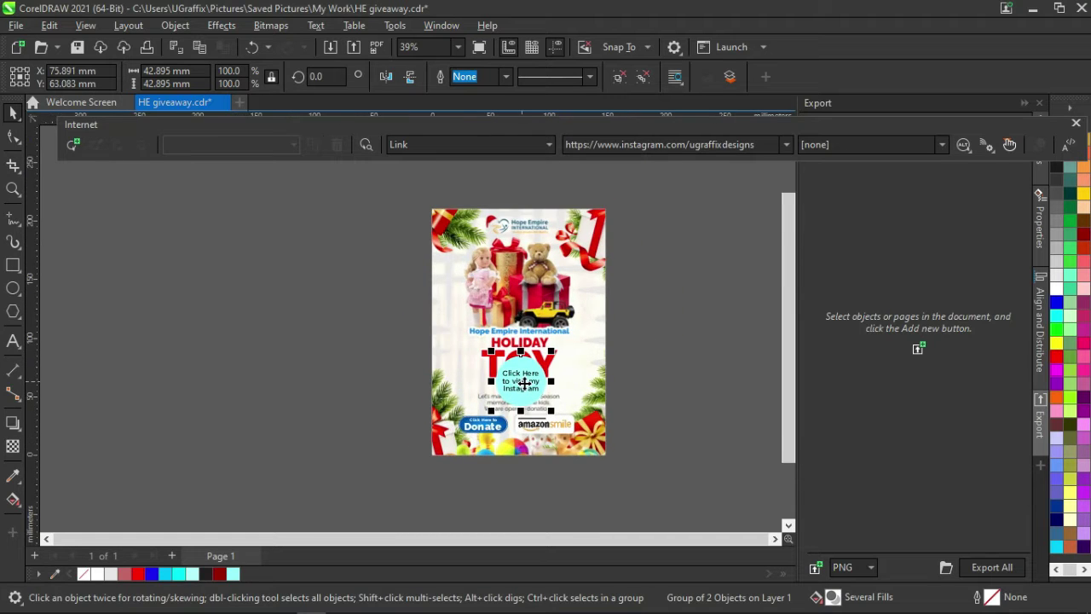
Step: Close the Internet toolbar and zoom around to review the flyer
{"action": "left_click", "coordinate": [1076, 125]}
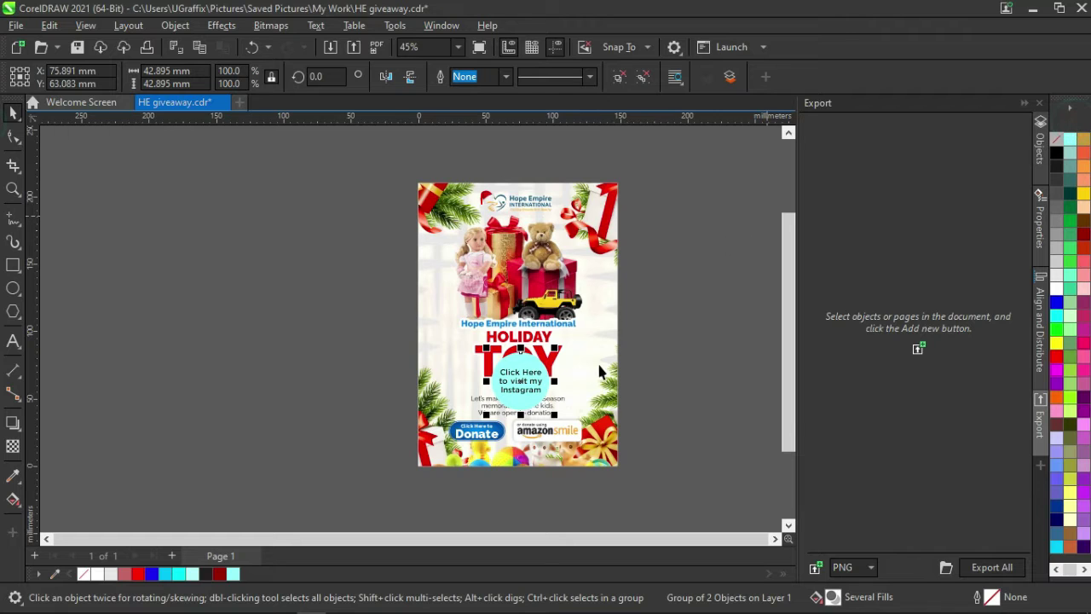
{"action": "scroll", "coordinate": [599, 372], "scroll_direction": "up", "scroll_amount": 1}
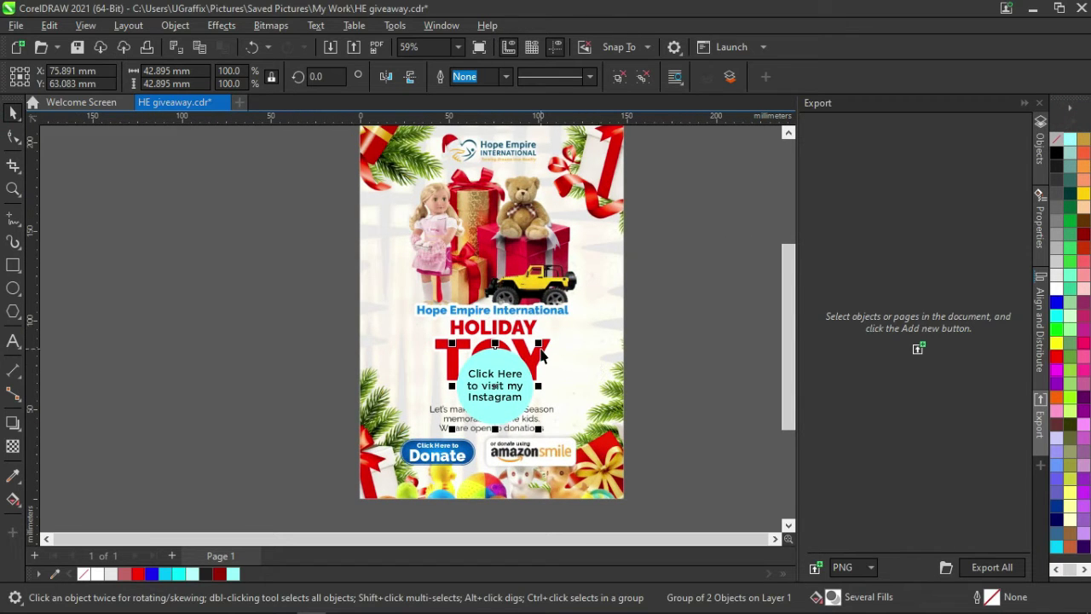
{"action": "scroll", "coordinate": [555, 348], "scroll_direction": "down", "scroll_amount": 1}
{"action": "scroll", "coordinate": [553, 331], "scroll_direction": "up", "scroll_amount": 1}
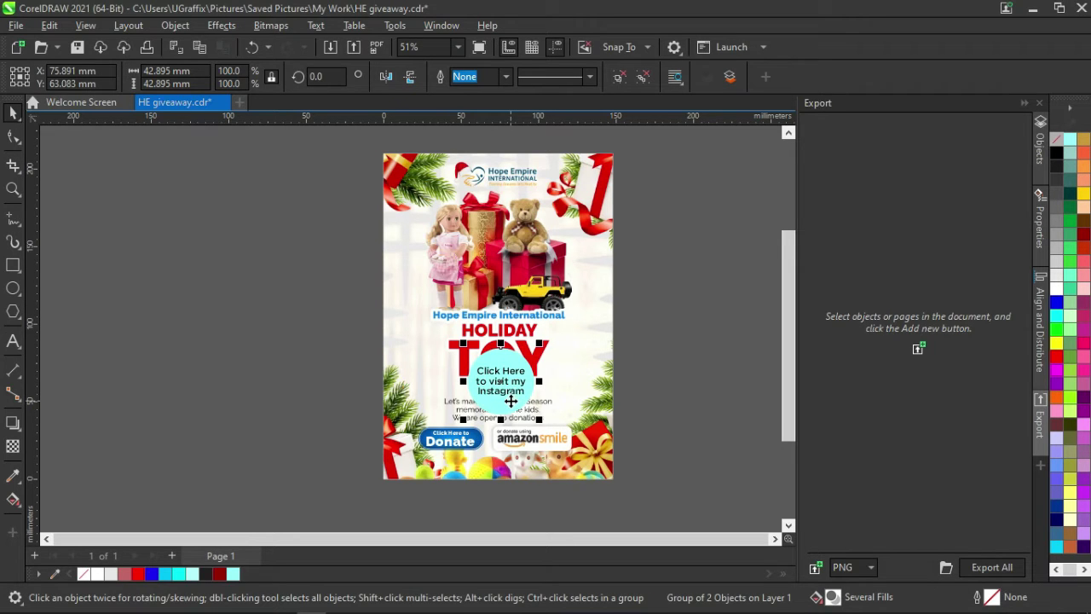
{"action": "scroll", "coordinate": [510, 401], "scroll_direction": "up", "scroll_amount": 1}
{"action": "scroll", "coordinate": [510, 401], "scroll_direction": "down", "scroll_amount": 1}
{"action": "scroll", "coordinate": [534, 329], "scroll_direction": "up", "scroll_amount": 1}
{"action": "scroll", "coordinate": [534, 329], "scroll_direction": "down", "scroll_amount": 1}
{"action": "scroll", "coordinate": [540, 314], "scroll_direction": "up", "scroll_amount": 1}
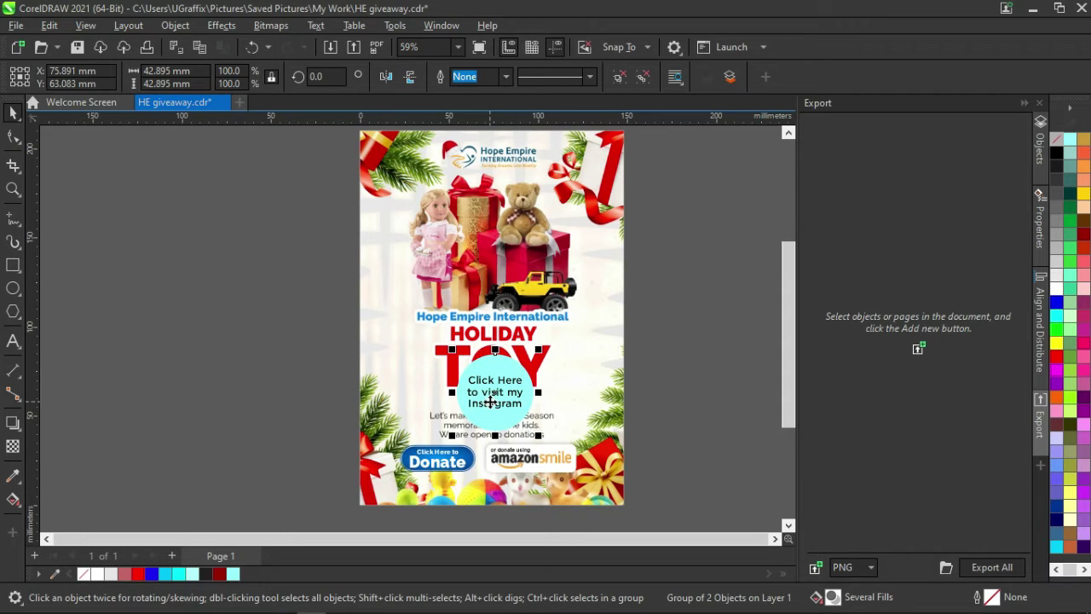
Step: Publish the flyer to PDF as 'HE giveaway instagram' in the My Work folder
{"action": "left_click", "coordinate": [378, 48]}
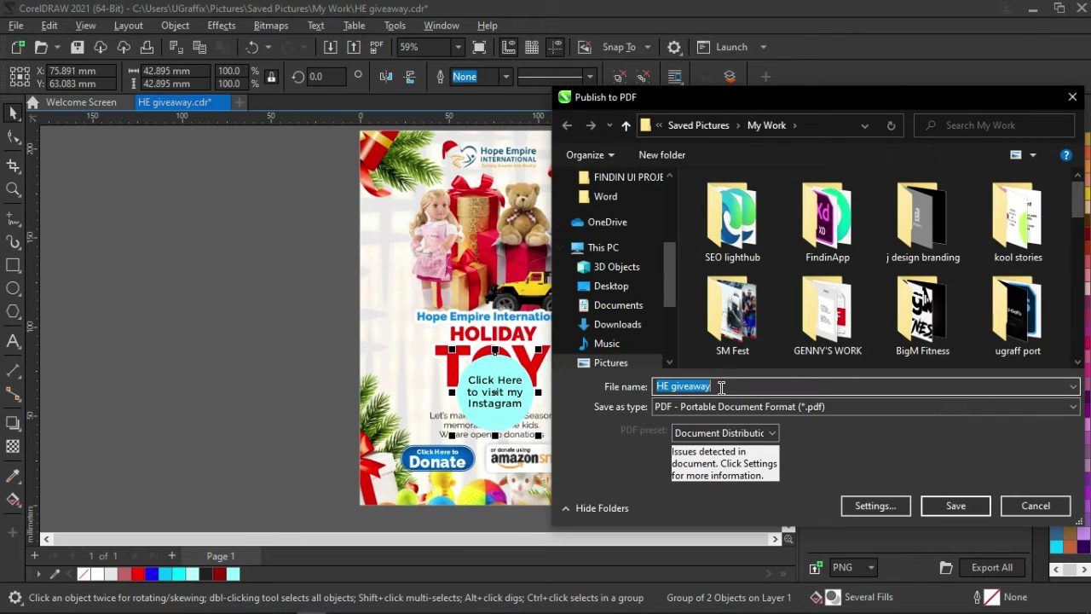
{"action": "left_click", "coordinate": [721, 386]}
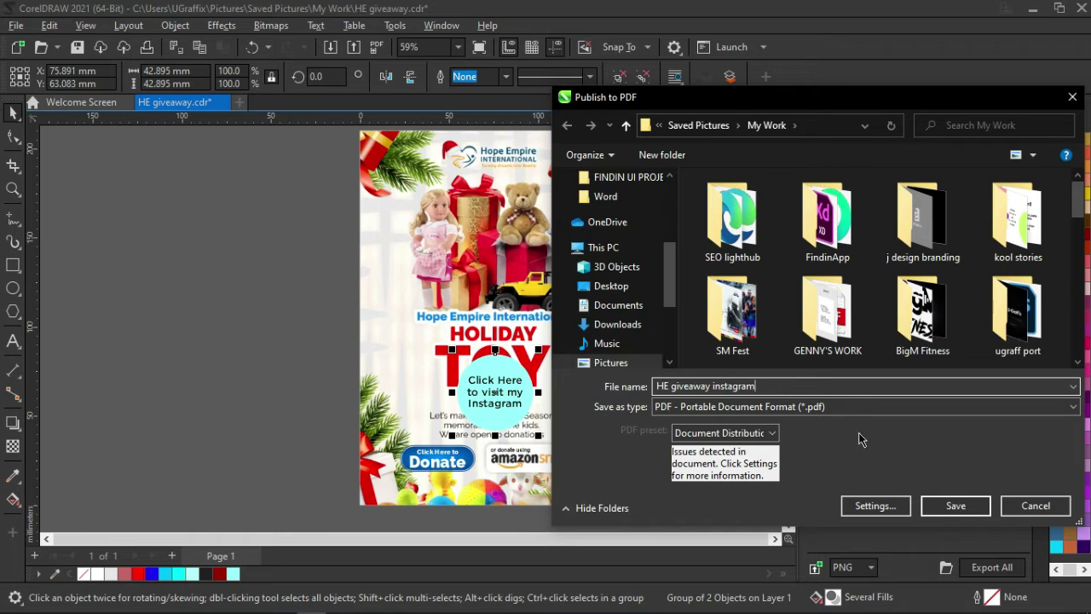
{"action": "left_click", "coordinate": [953, 509]}
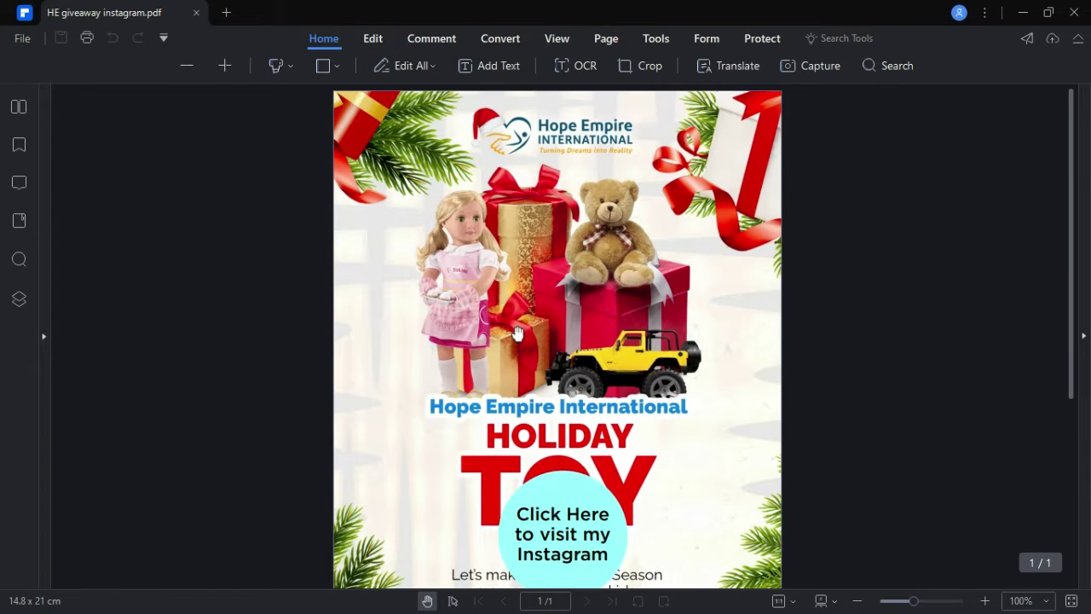
Step: Click the Instagram circle in the PDF and accept the warning to open the profile page
{"action": "scroll", "coordinate": [516, 334], "scroll_direction": "down", "scroll_amount": 3}
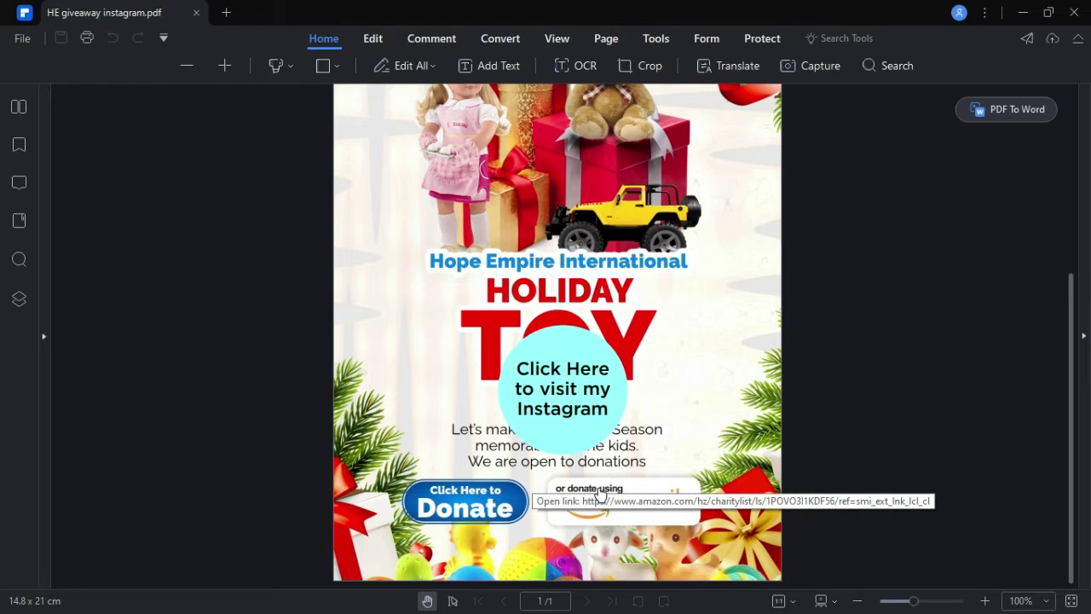
{"action": "left_click", "coordinate": [584, 399]}
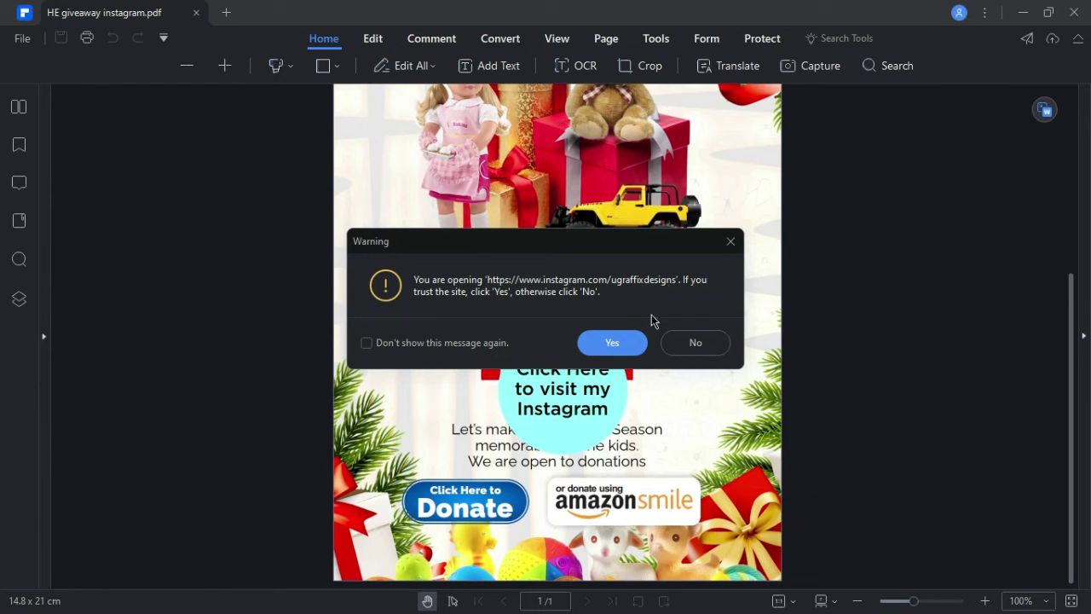
{"action": "left_click", "coordinate": [612, 342]}
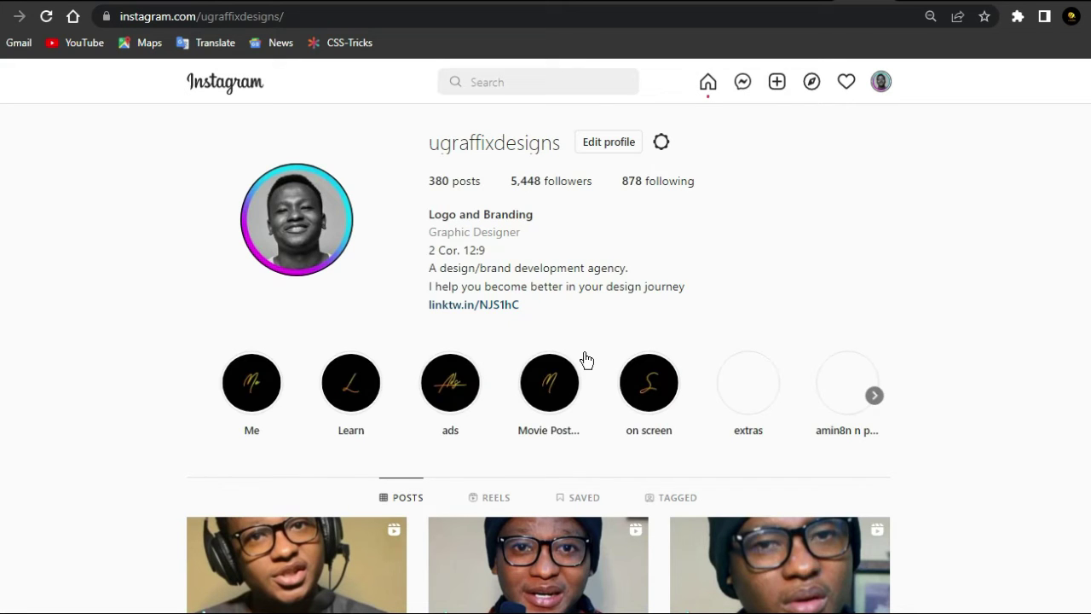
Step: Scroll down and back up through the Instagram profile page in the browser
{"action": "scroll", "coordinate": [586, 360], "scroll_direction": "down", "scroll_amount": 4}
{"action": "scroll", "coordinate": [587, 359], "scroll_direction": "up", "scroll_amount": 4}
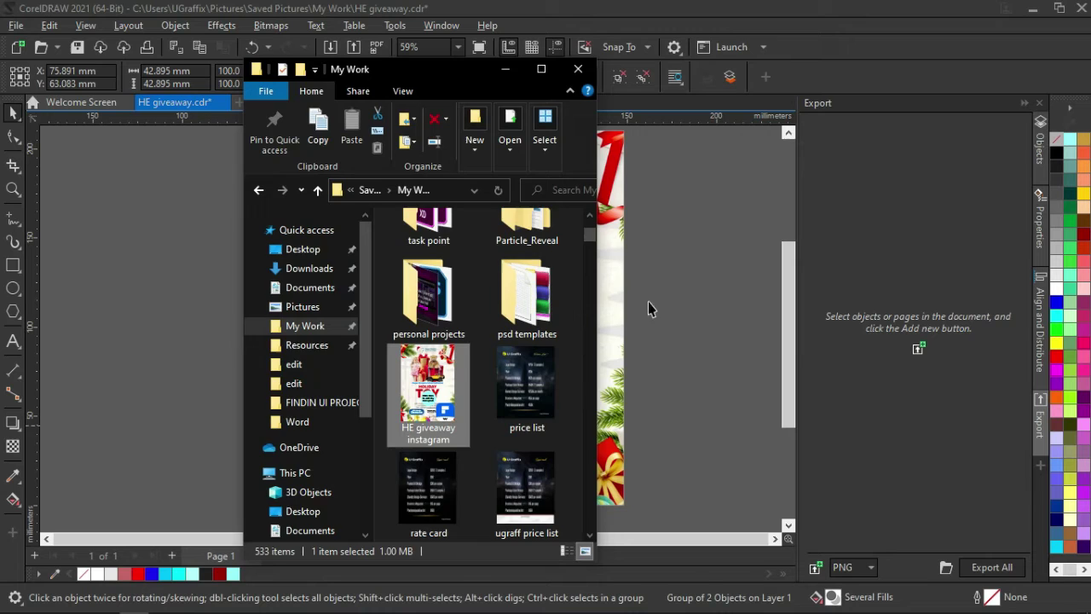
Step: Bring the CorelDRAW flyer back to the front and select the Instagram circle group
{"action": "left_click", "coordinate": [648, 302]}
{"action": "left_click", "coordinate": [487, 403]}
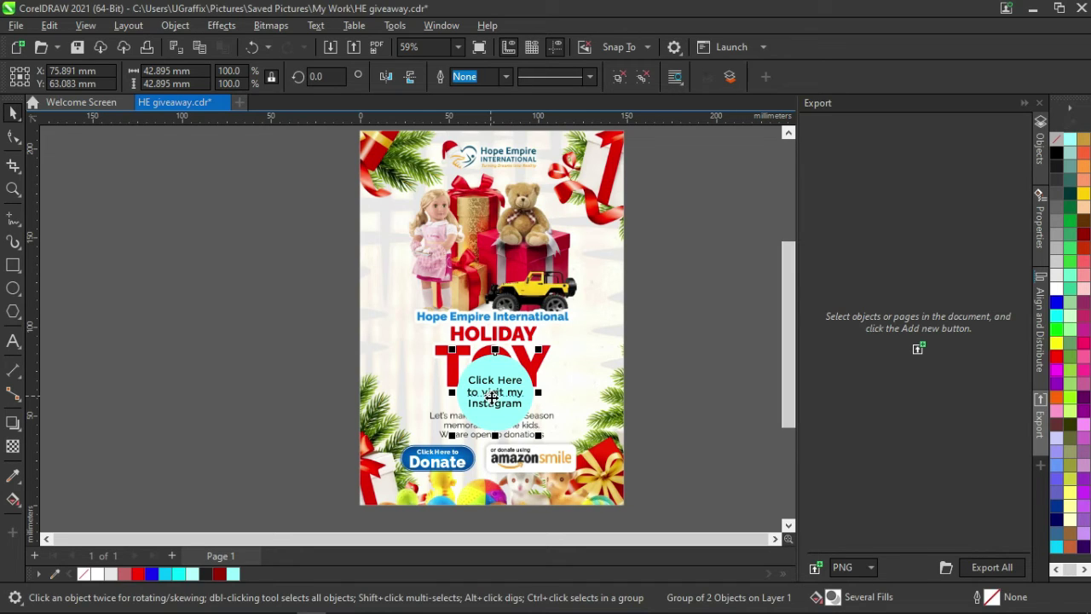
{"action": "scroll", "coordinate": [492, 397], "scroll_direction": "up", "scroll_amount": 1}
{"action": "scroll", "coordinate": [492, 397], "scroll_direction": "down", "scroll_amount": 1}
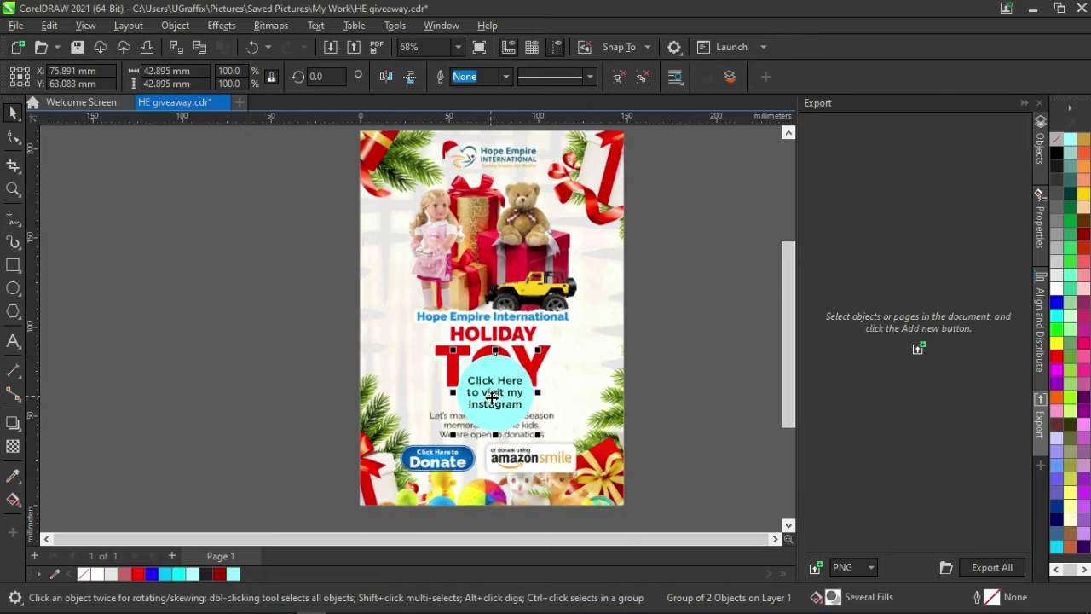
Step: Reopen the Internet toolbar, toggle Show hotspots on and off, then close the toolbar
{"action": "right_click", "coordinate": [818, 83]}
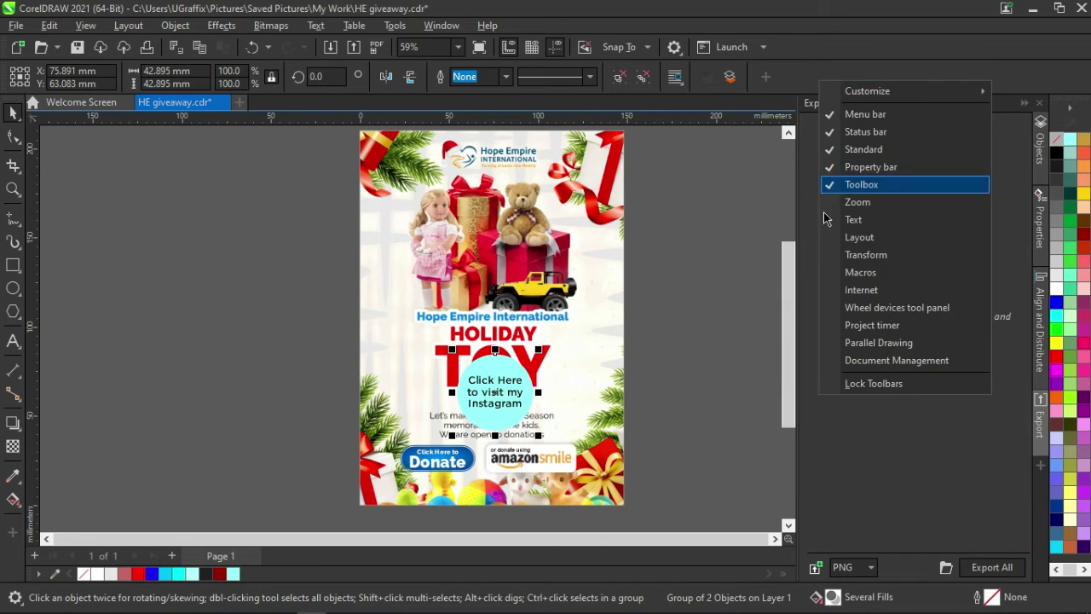
{"action": "left_click", "coordinate": [851, 294]}
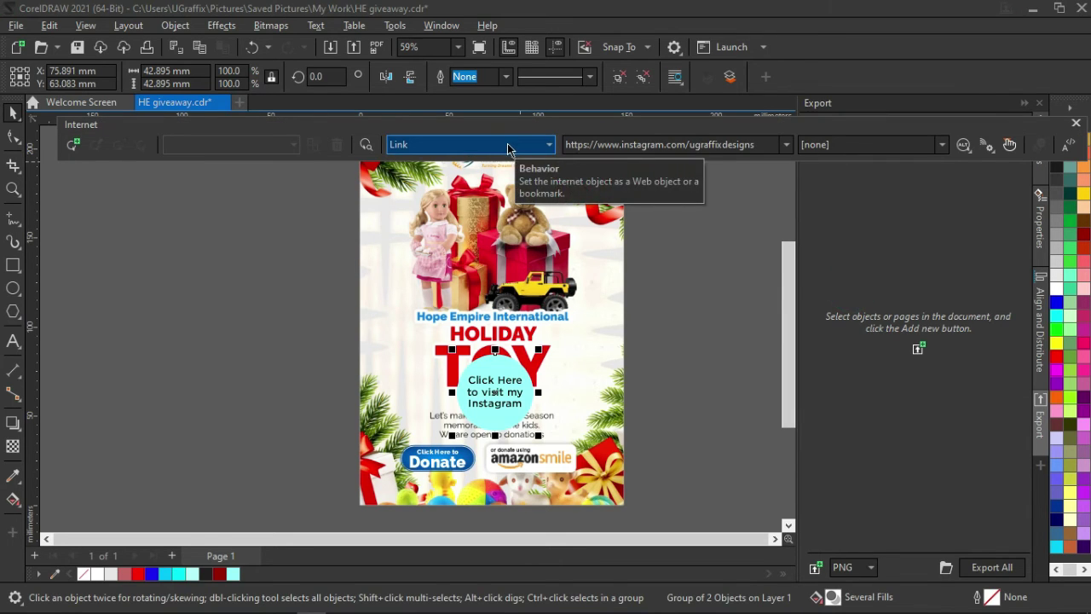
{"action": "left_click", "coordinate": [1010, 147]}
{"action": "left_click", "coordinate": [1011, 147]}
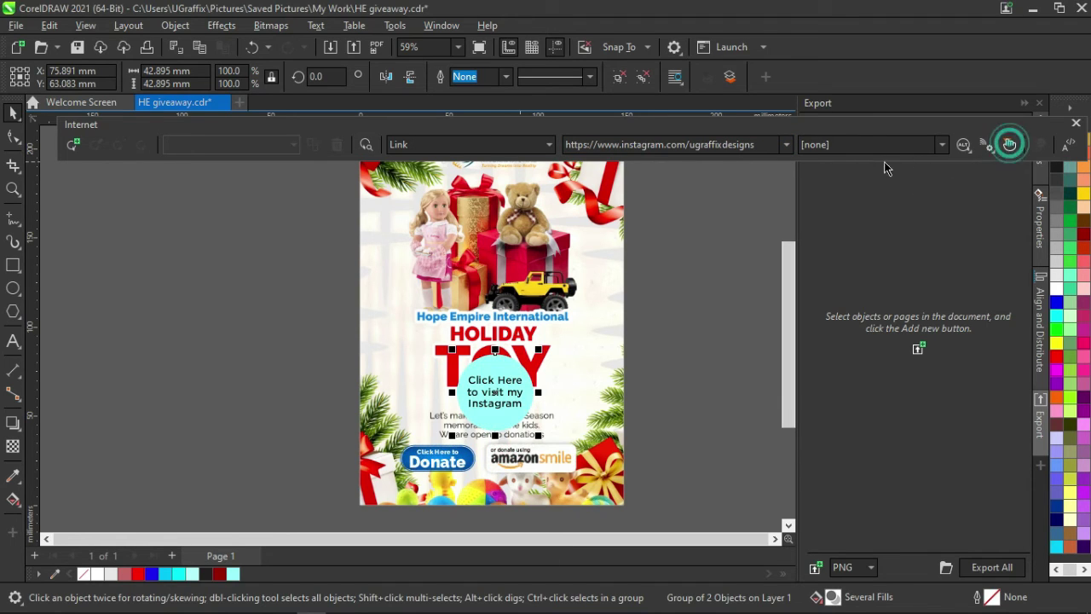
{"action": "left_click", "coordinate": [1076, 123]}
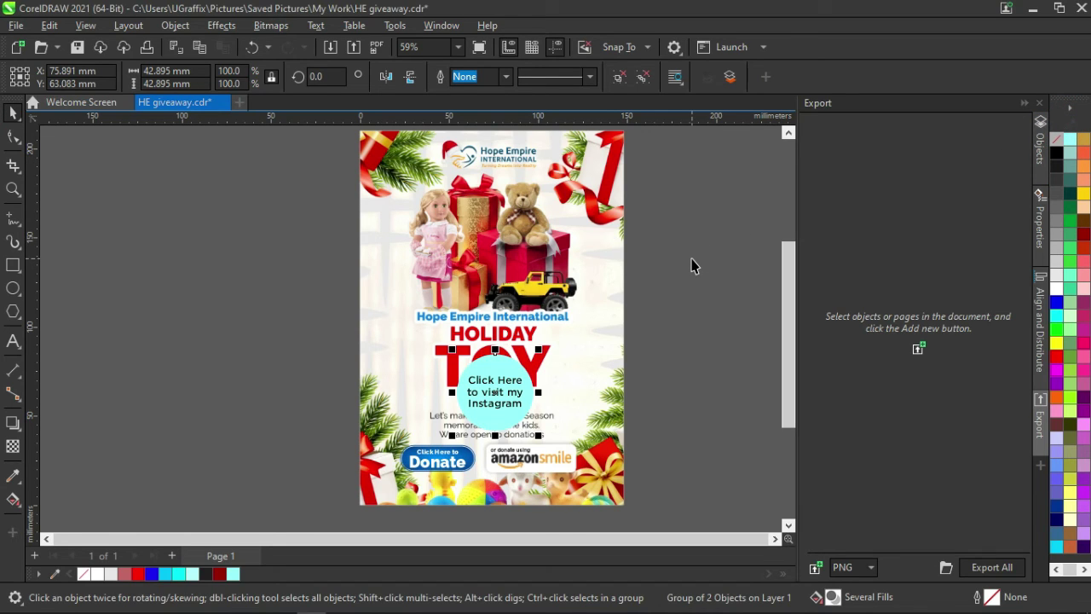
{"action": "scroll", "coordinate": [690, 264], "scroll_direction": "up", "scroll_amount": 1}
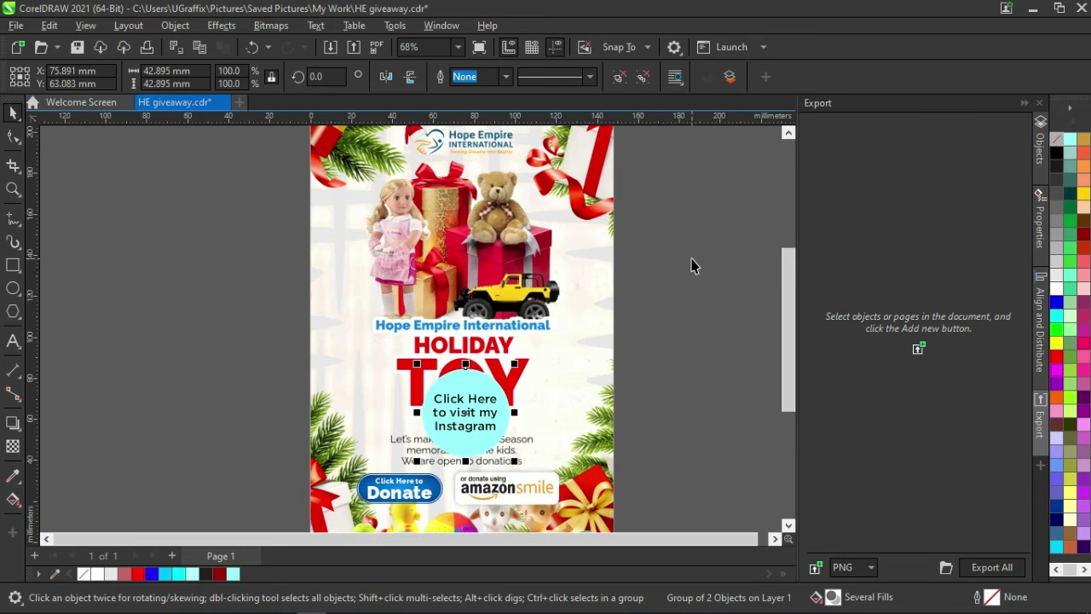
{"action": "scroll", "coordinate": [691, 264], "scroll_direction": "down", "scroll_amount": 1}
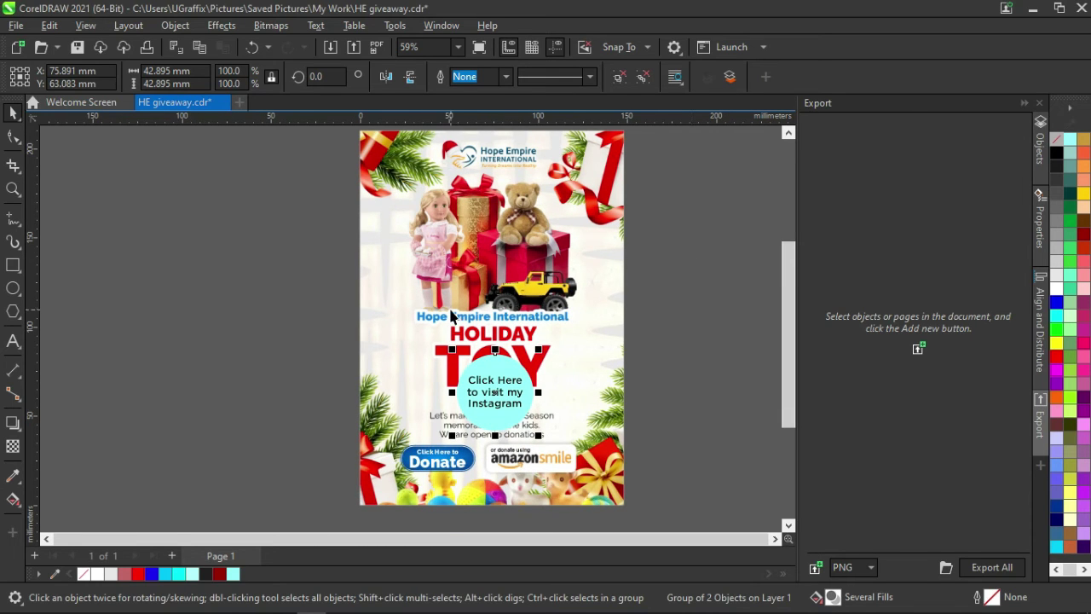